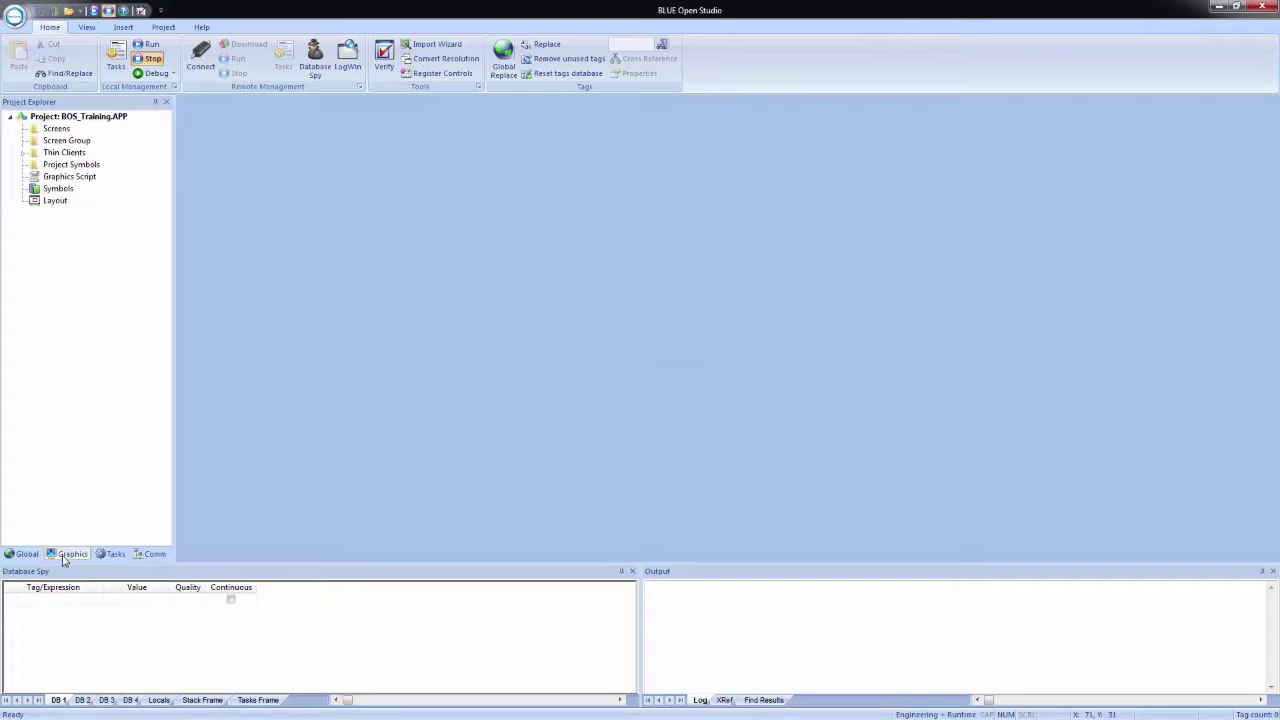
Insert a new screen in the project's graphics with the description Header and a height of 150
click(63, 557)
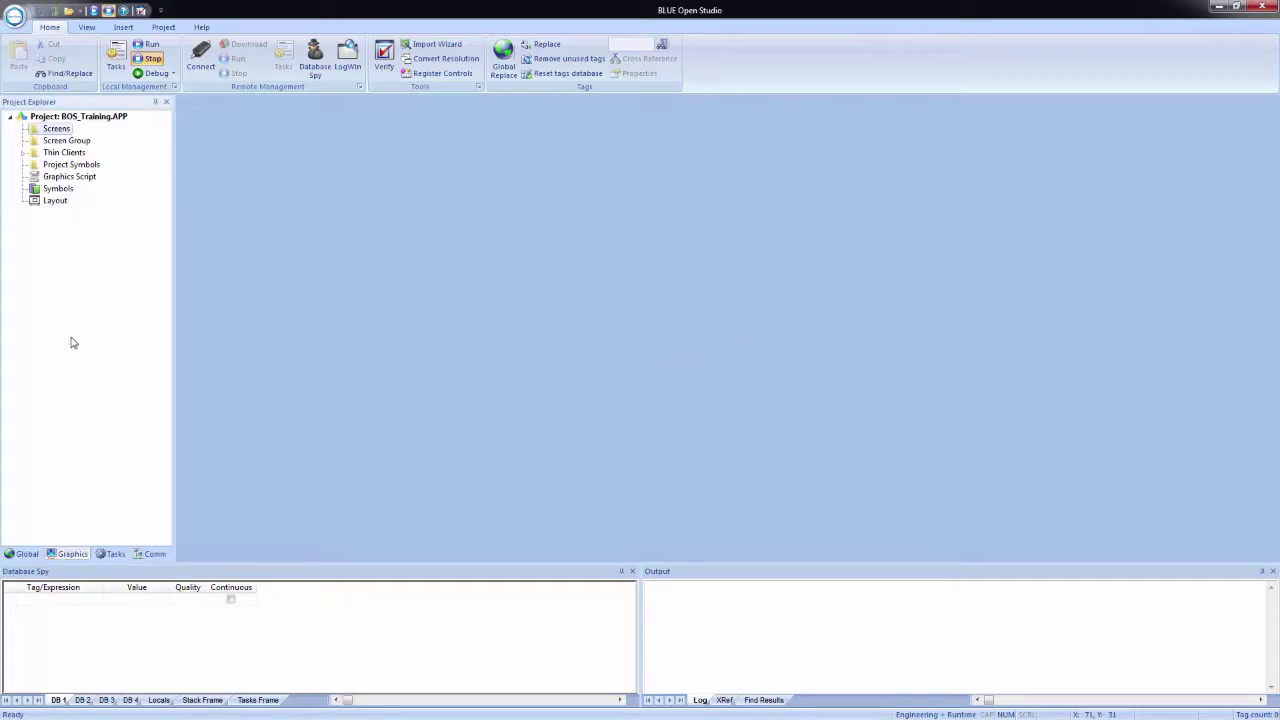
right_click(50, 135)
click(72, 148)
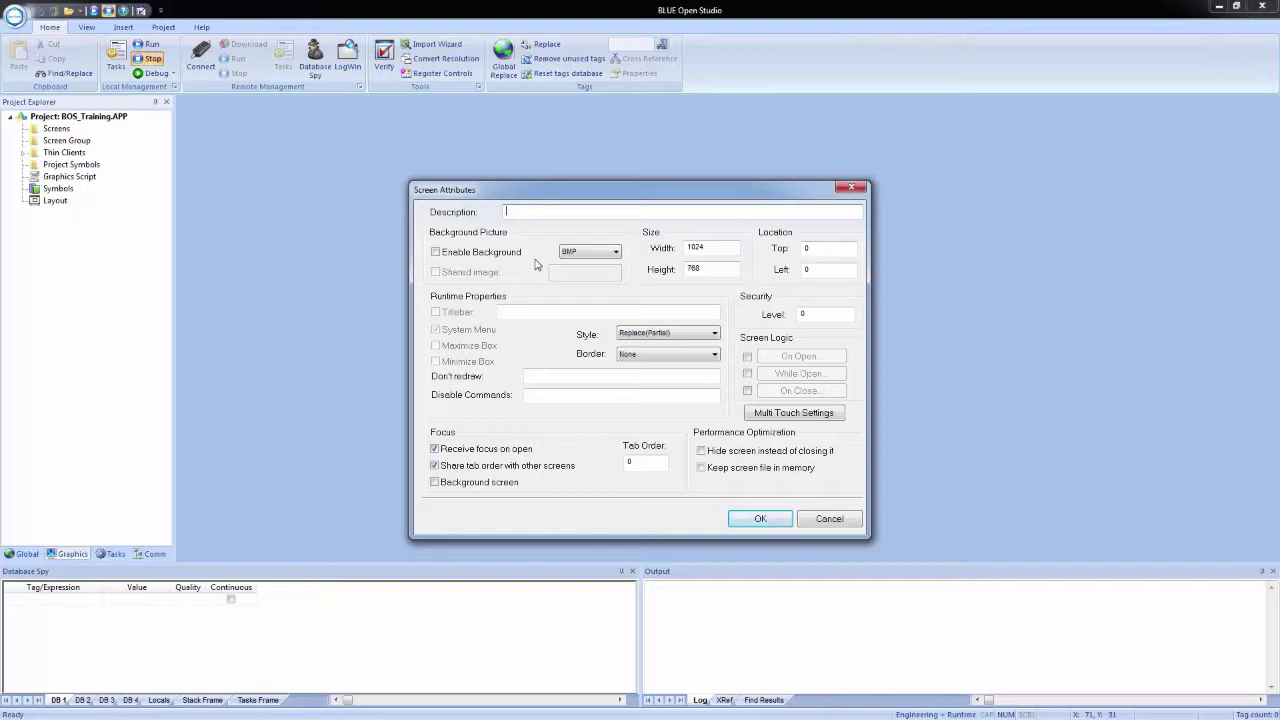
text(eader)
drag(728, 247, 688, 247)
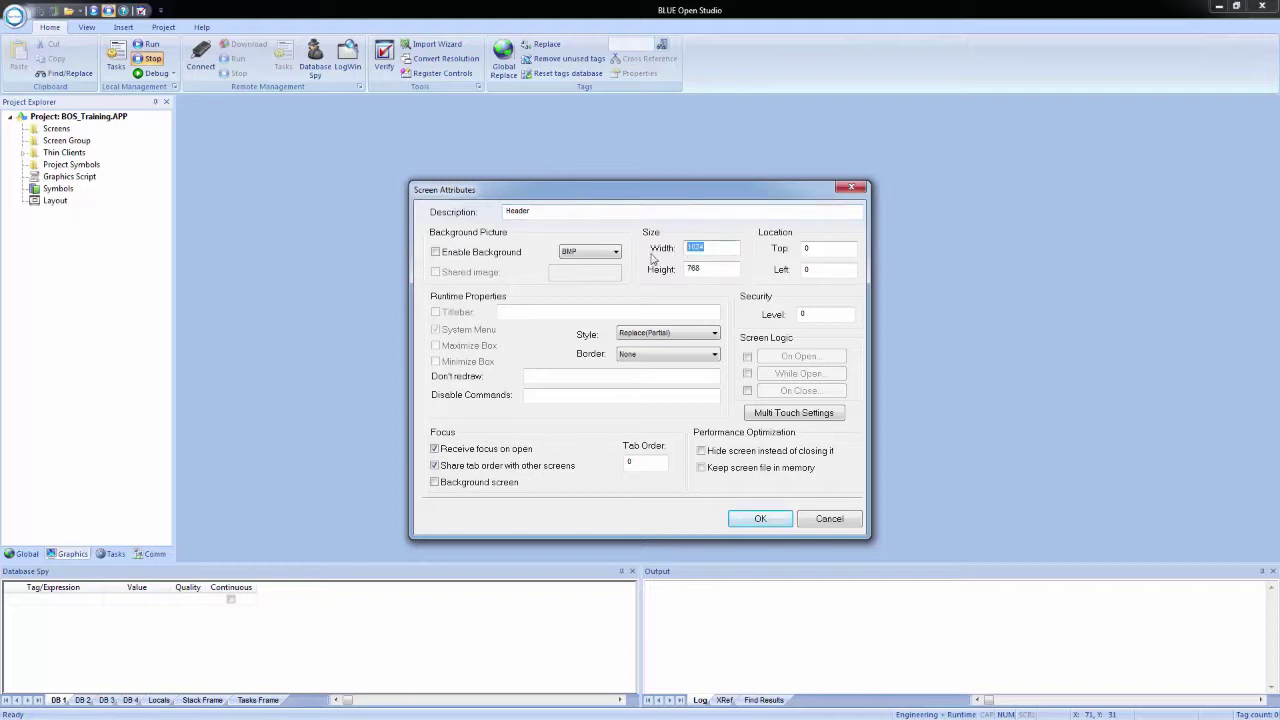
click(710, 270)
double_click(689, 268)
text(150)
click(761, 522)
click(760, 522)
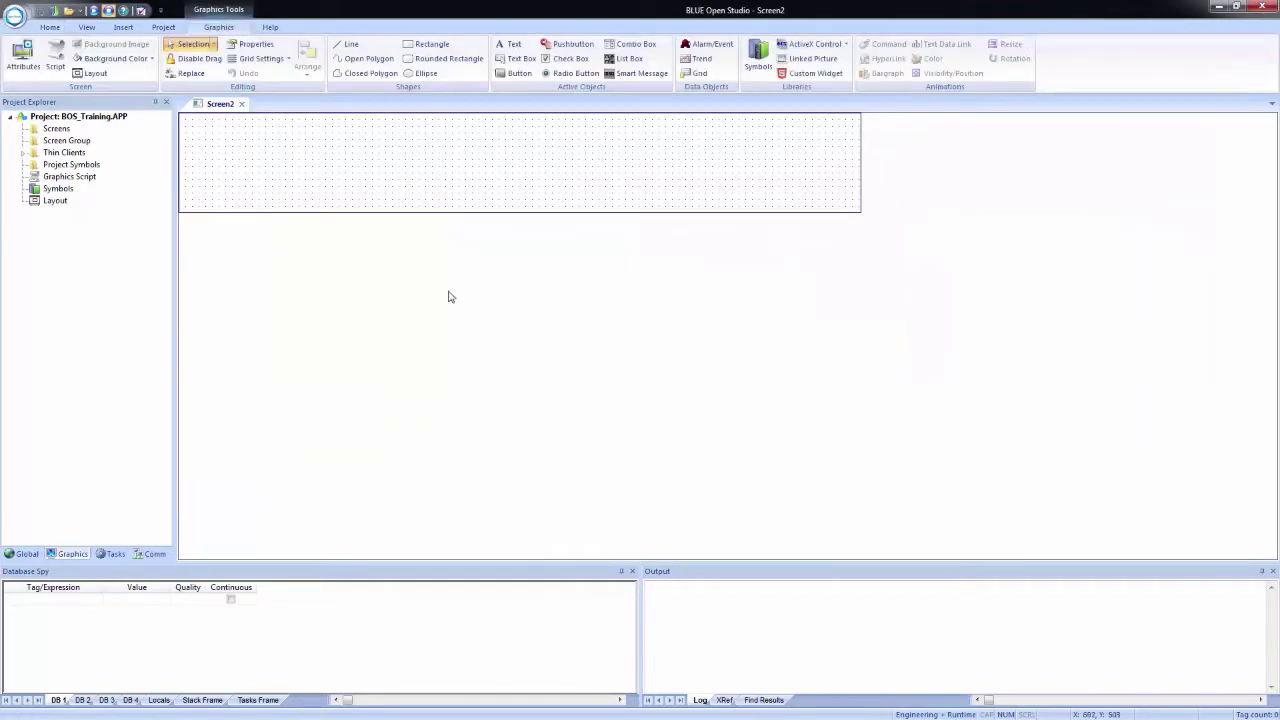
Set the new header screen's background fill to the light gray theme color
right_click(487, 175)
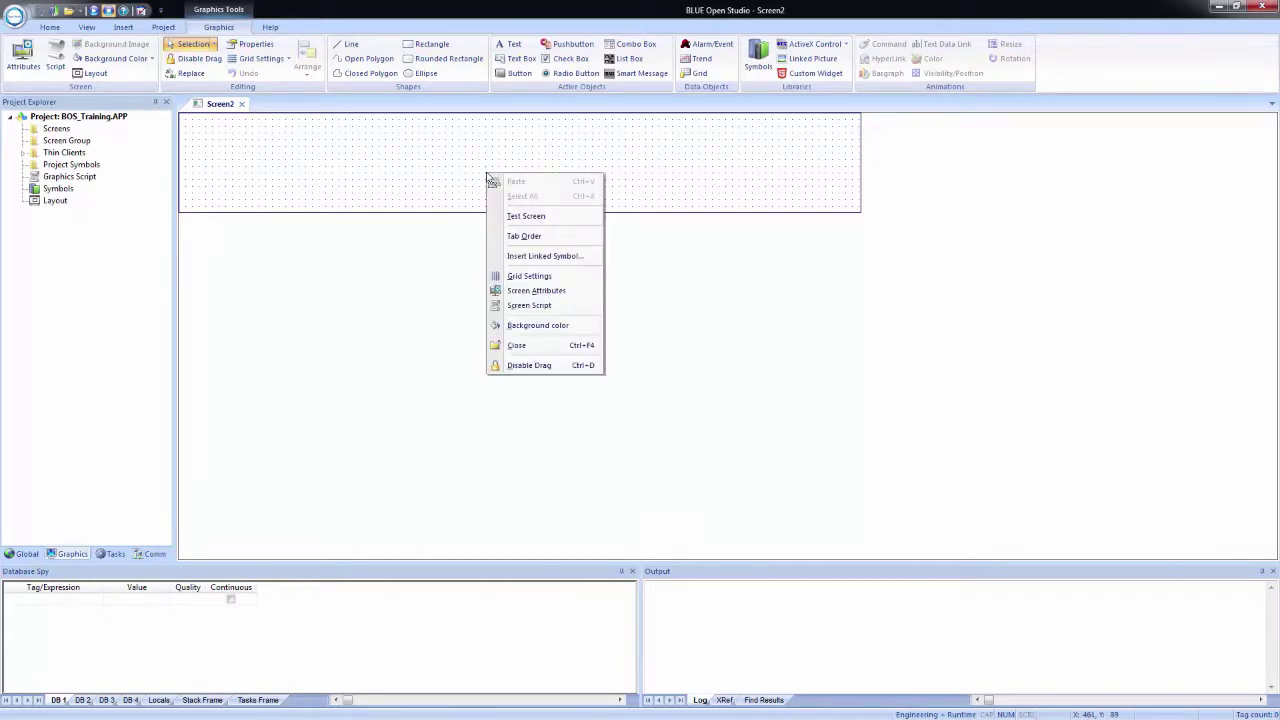
click(547, 327)
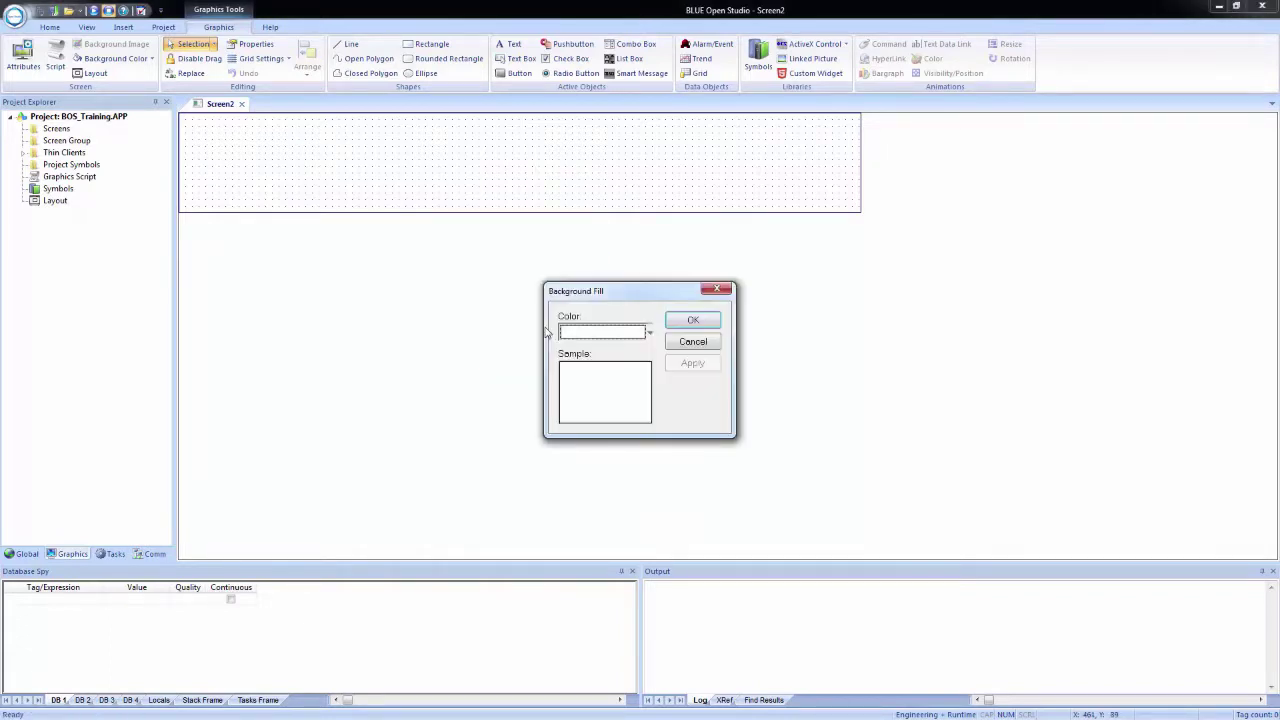
click(650, 334)
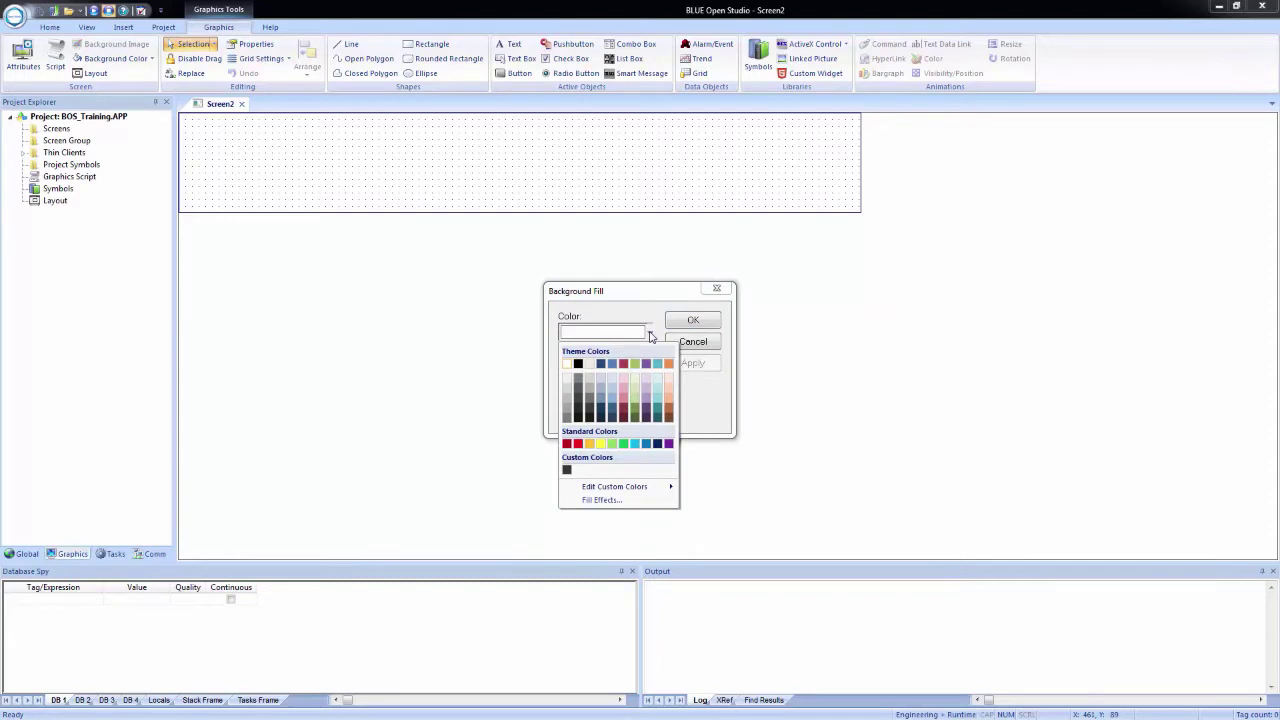
click(565, 382)
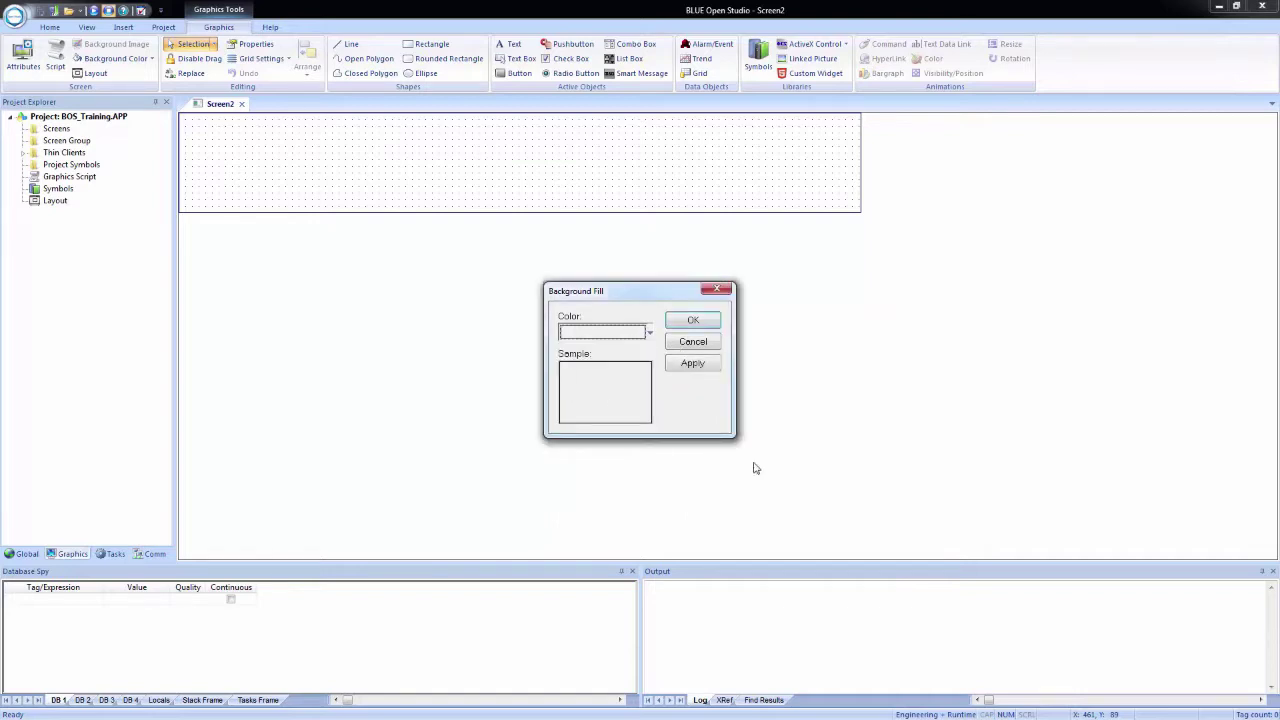
click(695, 364)
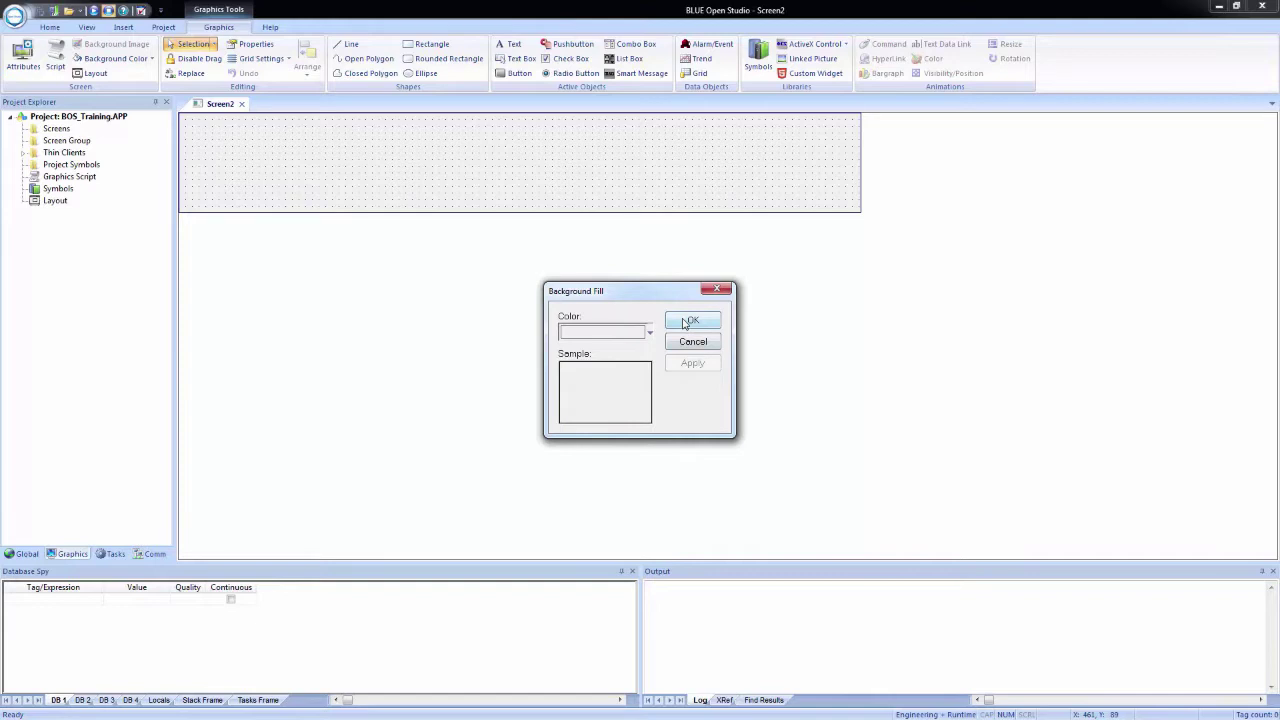
click(690, 321)
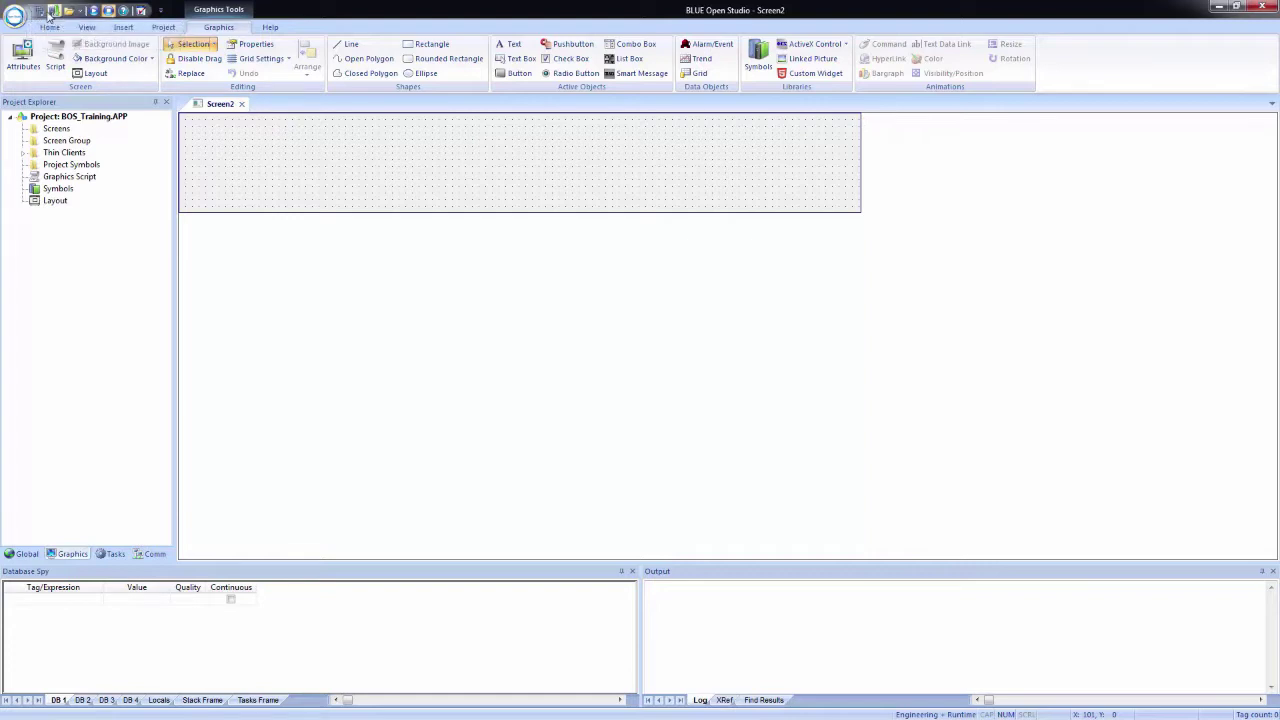
Save the header screen in the project's Screen folder under the file name Header
click(15, 18)
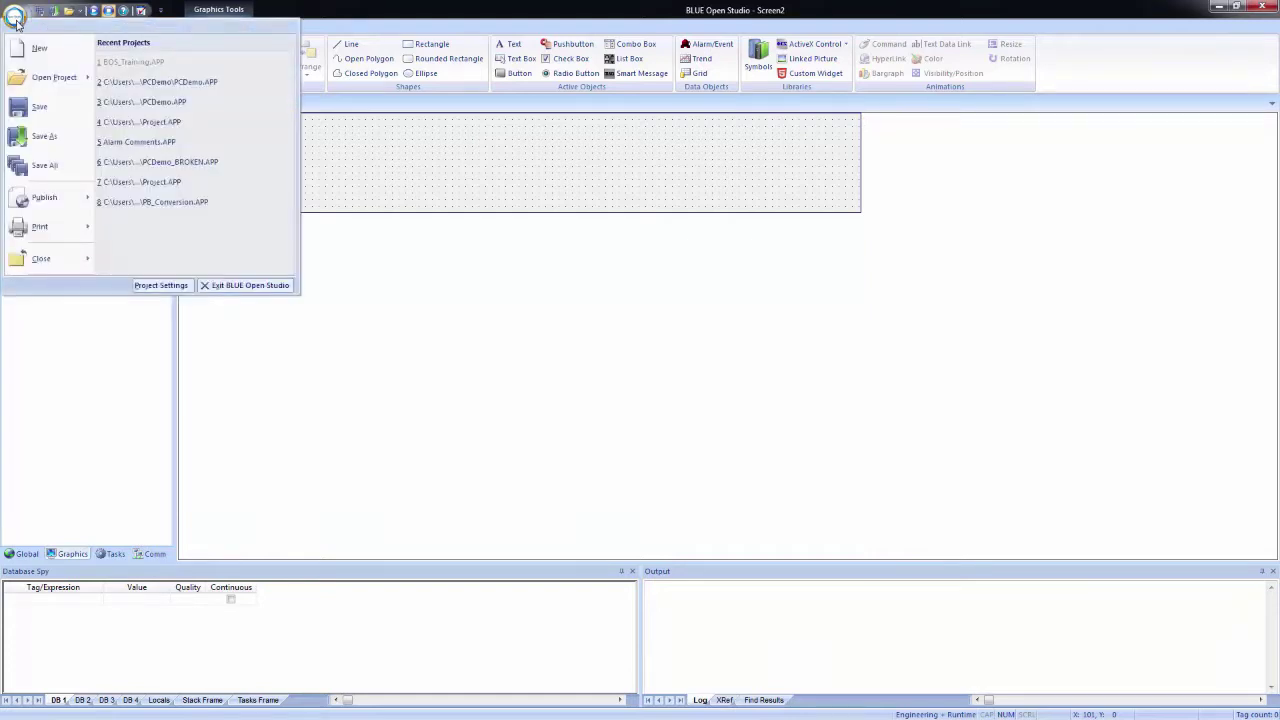
click(40, 106)
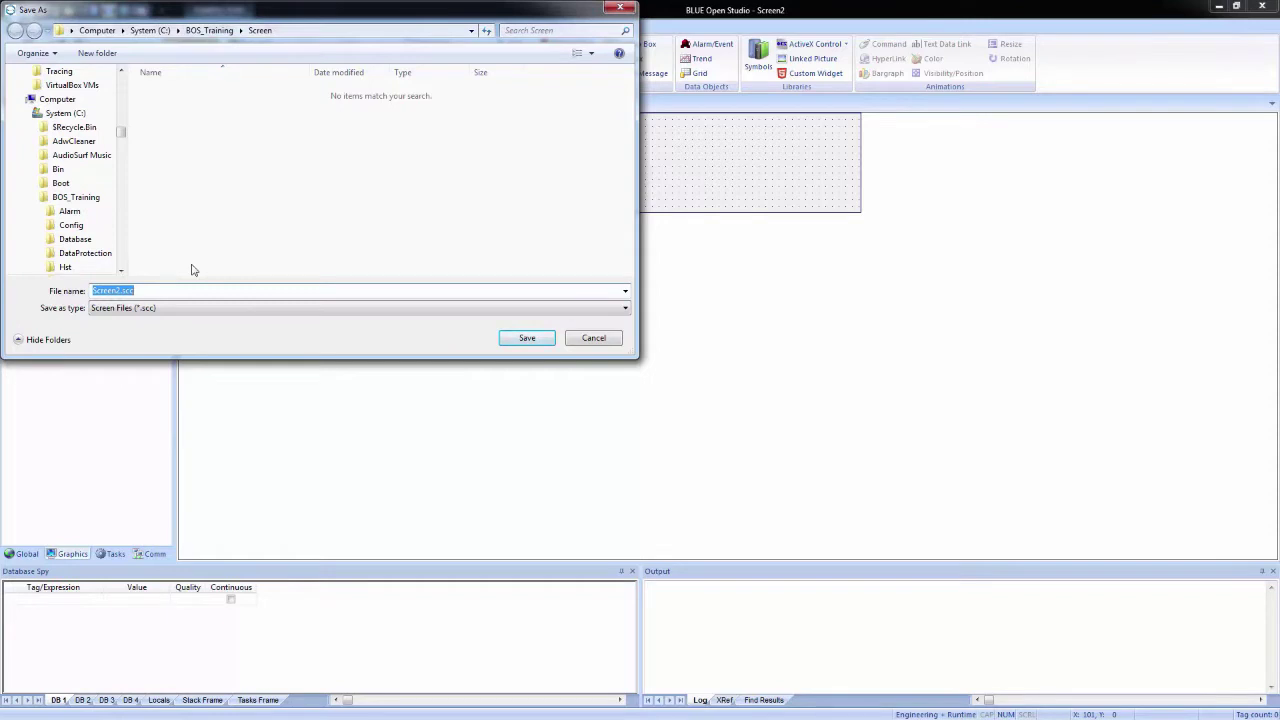
text(HEader)
key(BackSpace)
key(BackSpace)
key(BackSpace)
key(BackSpace)
key(BackSpace)
text(eader)
key(Return)
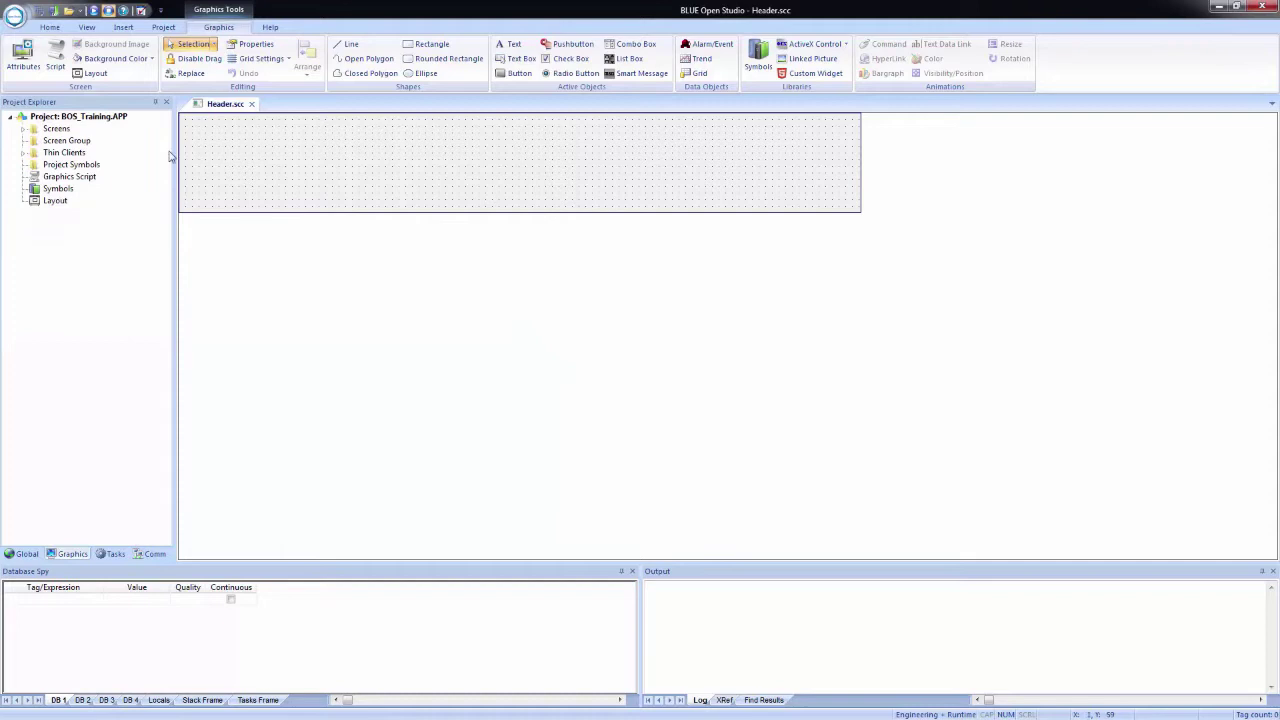
Insert another screen described as Navigation, with width 150, height 618 and top location 150
right_click(56, 134)
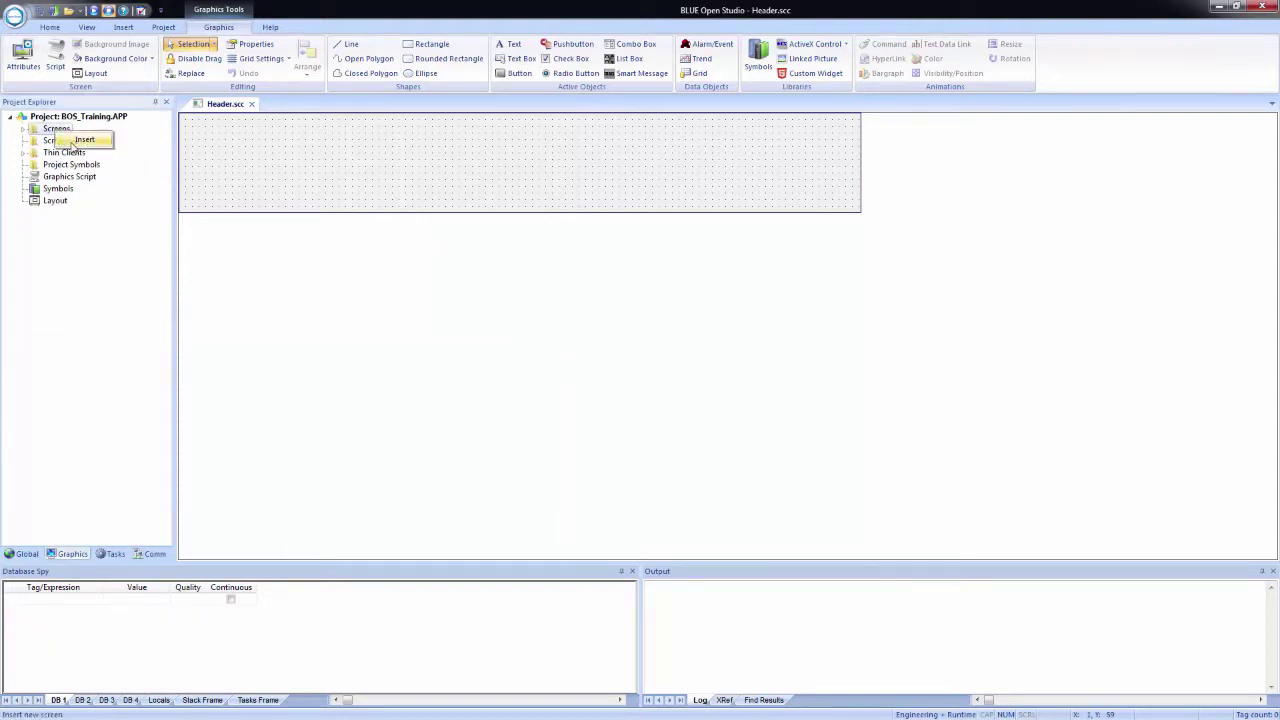
click(76, 141)
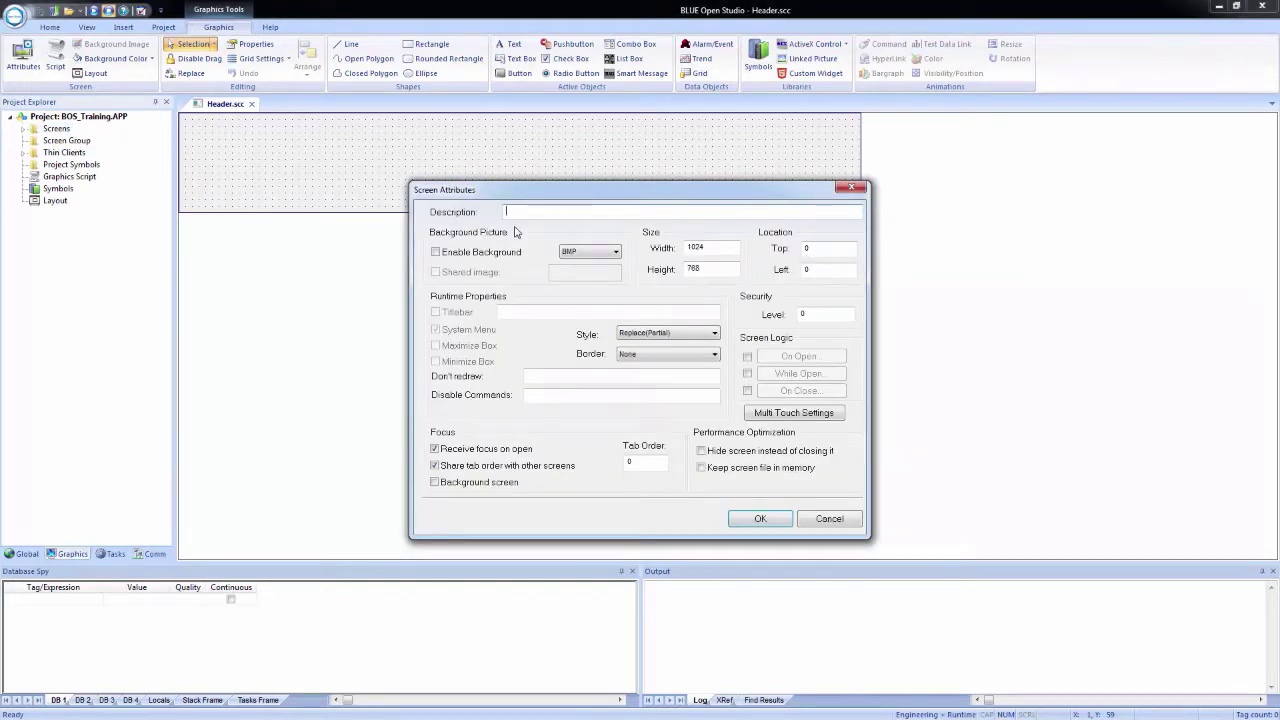
text(Navigation)
drag(712, 246, 671, 241)
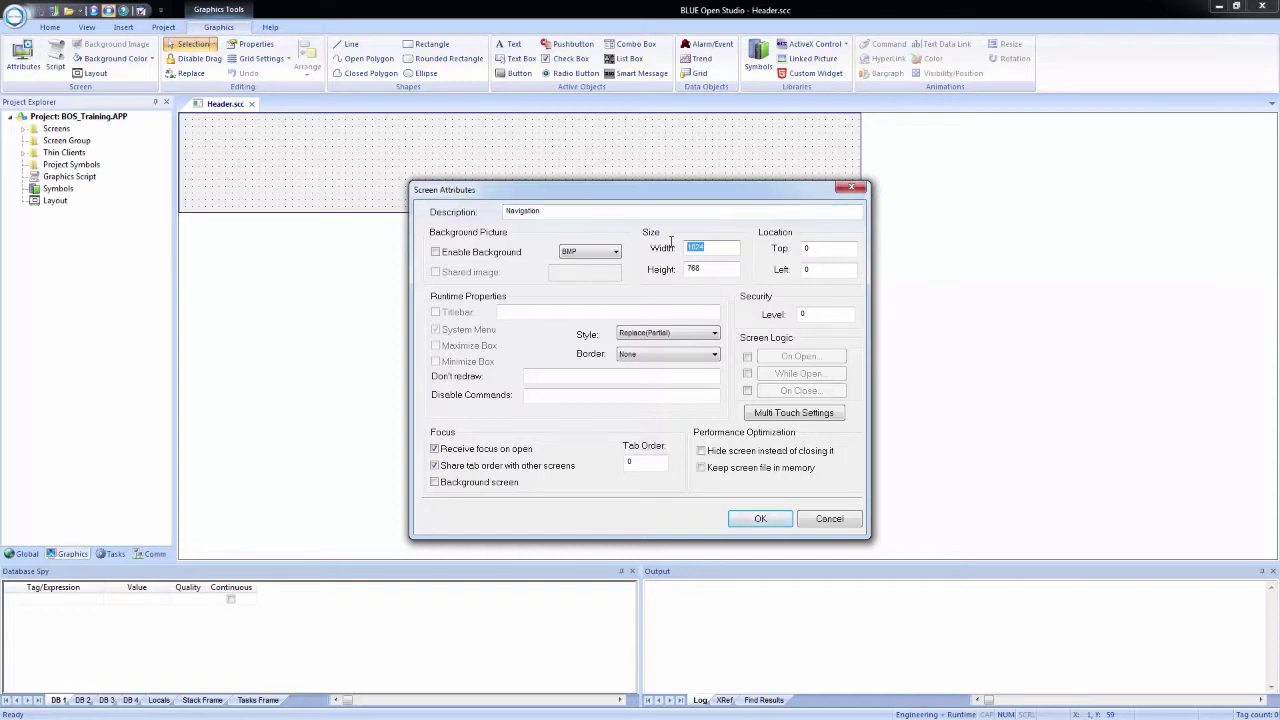
text(150)
drag(722, 268, 662, 262)
text(618)
double_click(845, 248)
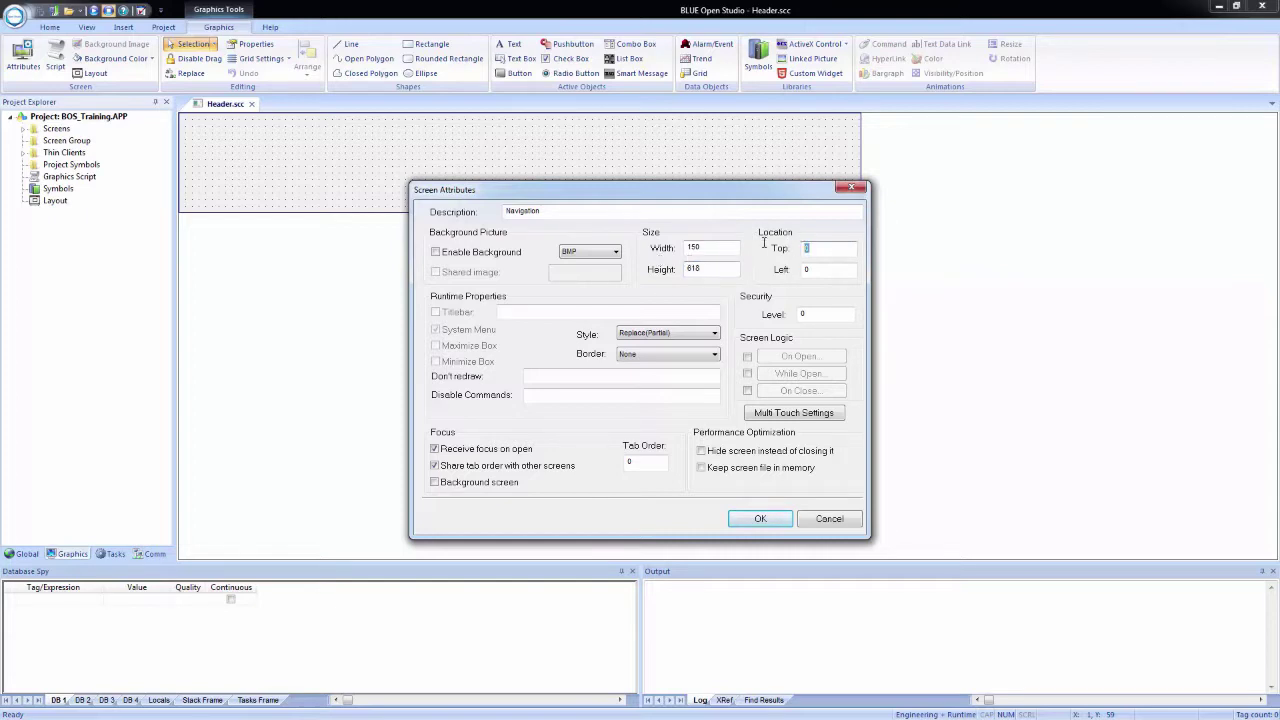
text(150)
click(670, 335)
click(770, 520)
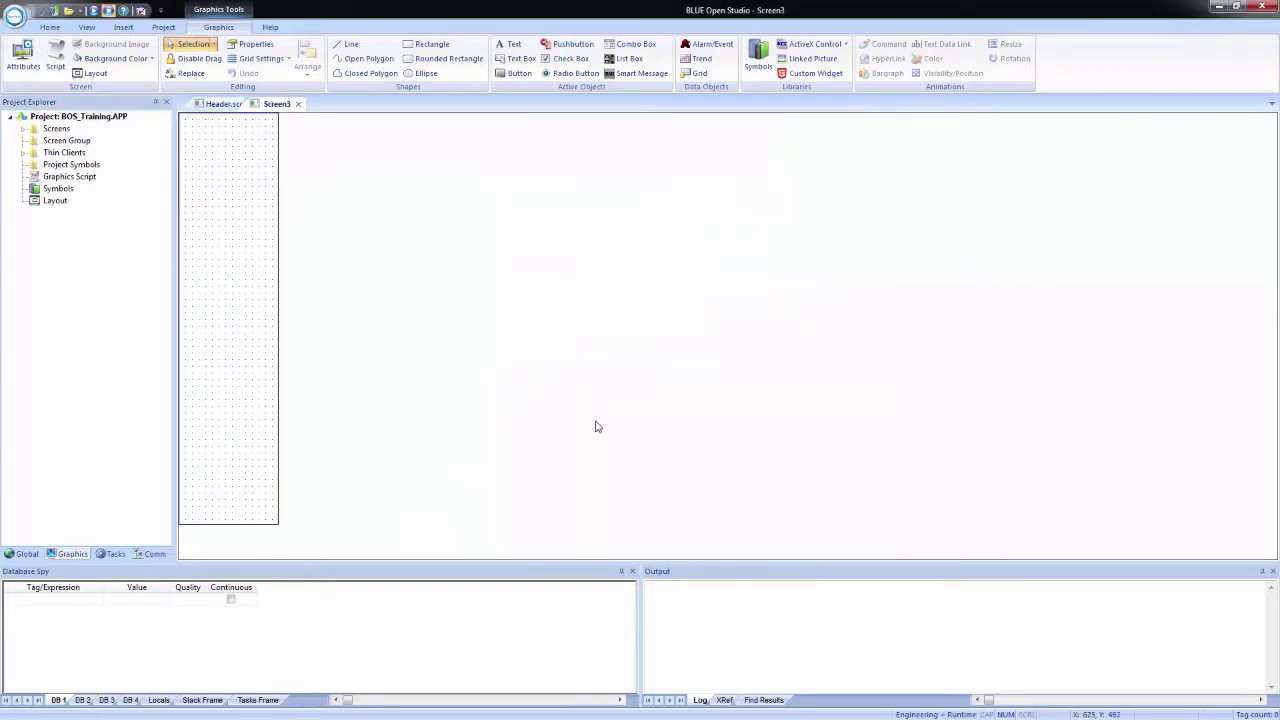
Save the narrow navigation screen under the file name Navigation
click(14, 15)
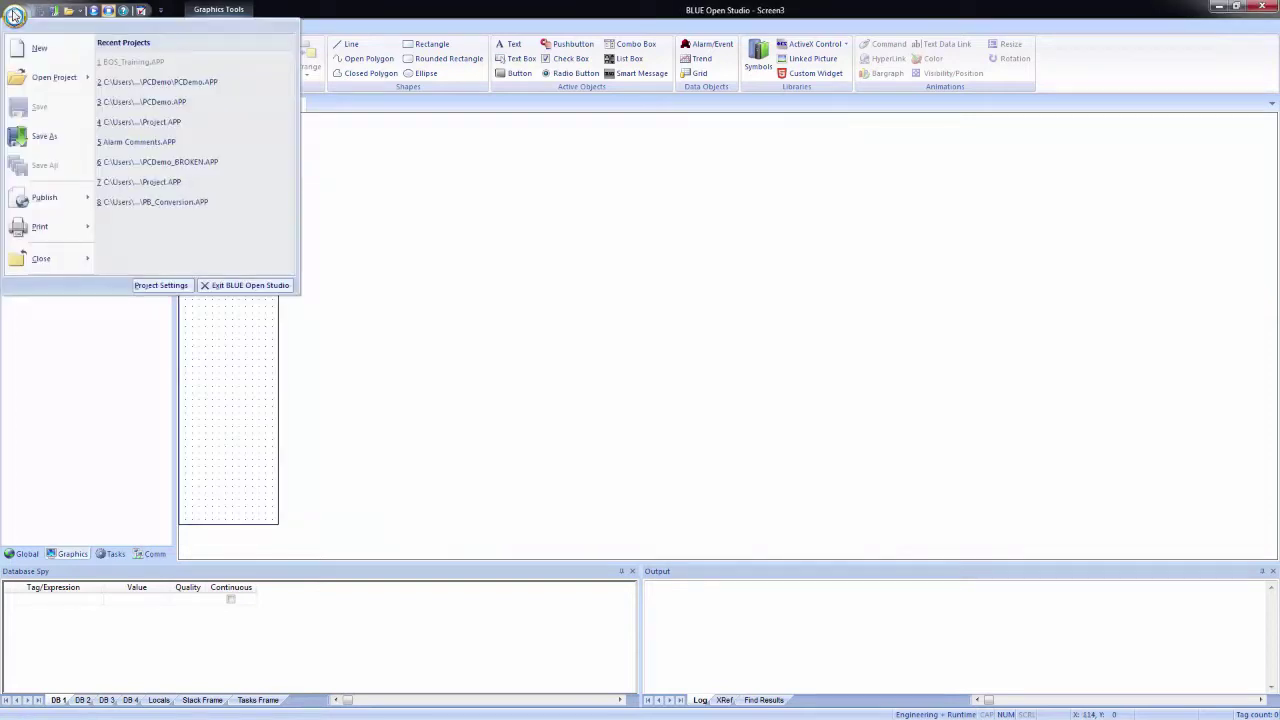
click(44, 136)
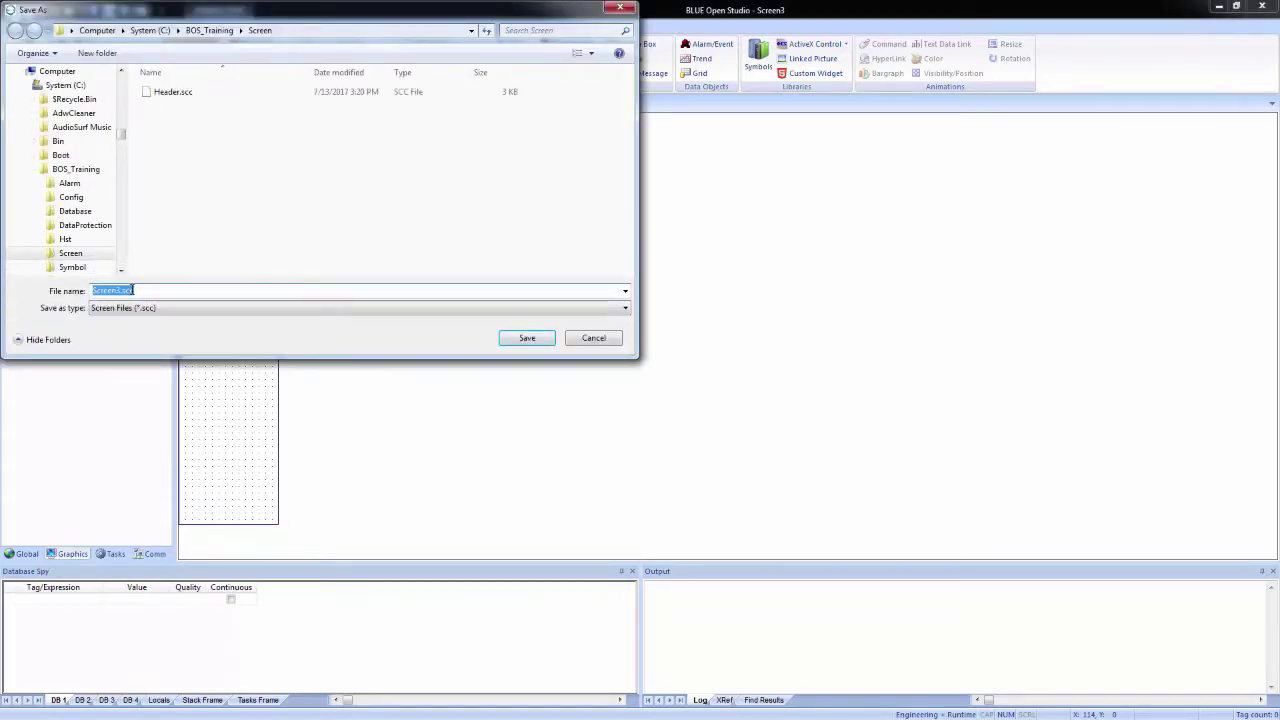
text(Navi)
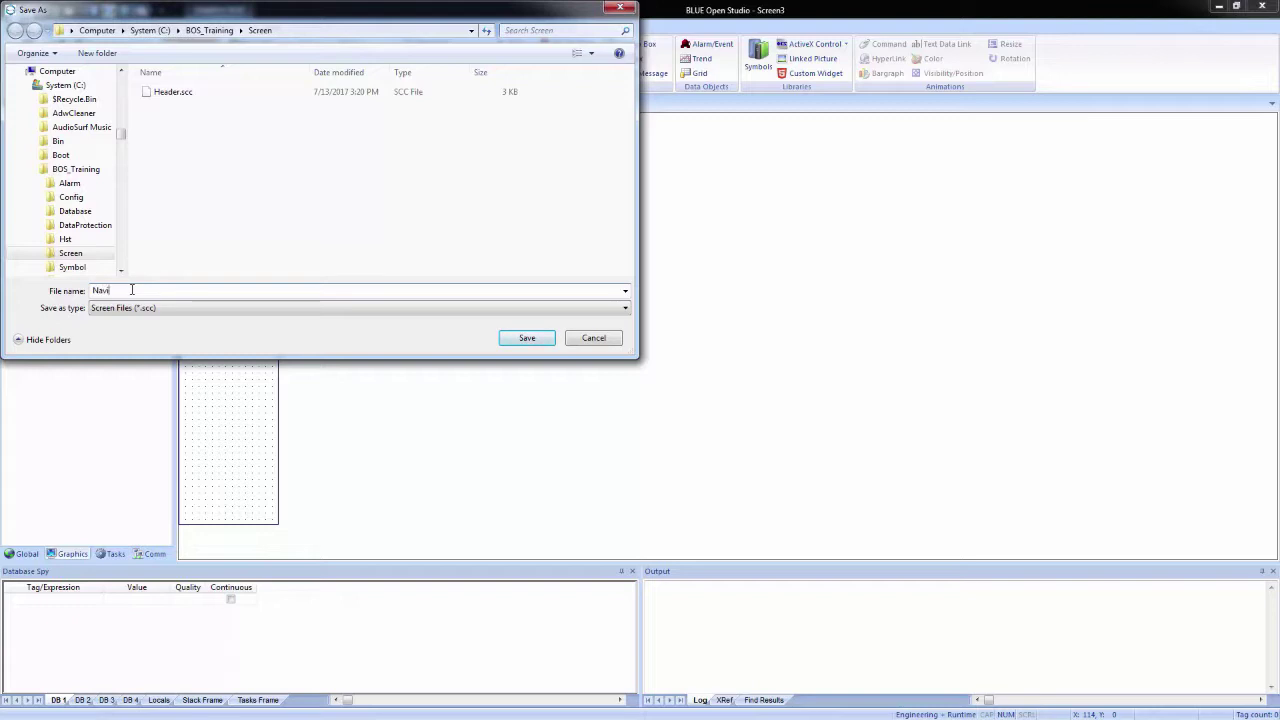
text(gation)
key(Return)
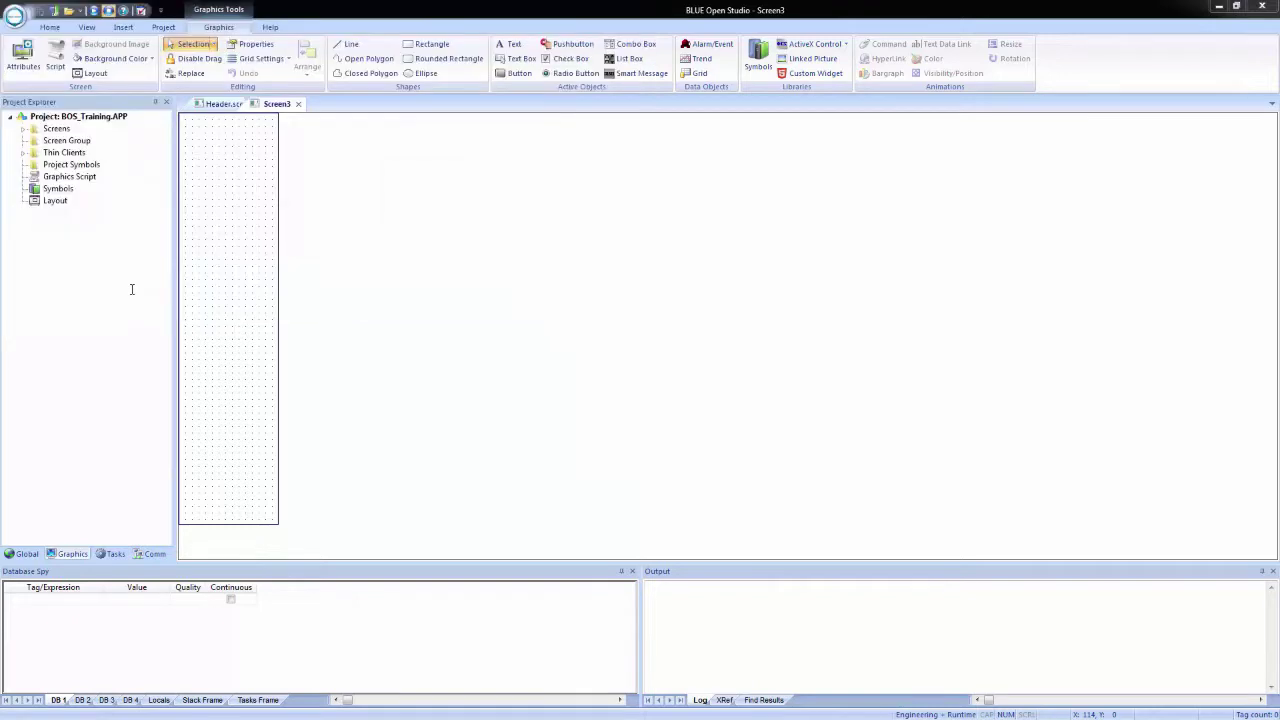
Insert a third screen with width 874 and height 618, located at top 150 and left 150
right_click(60, 131)
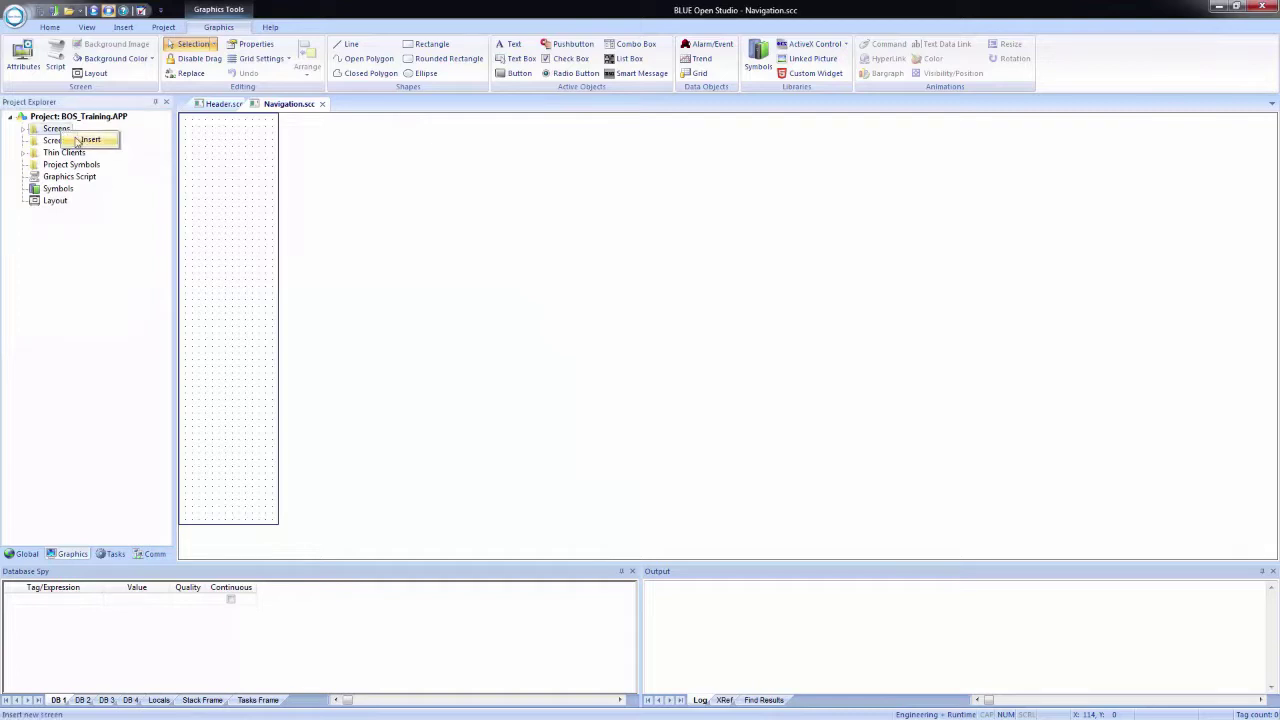
click(85, 143)
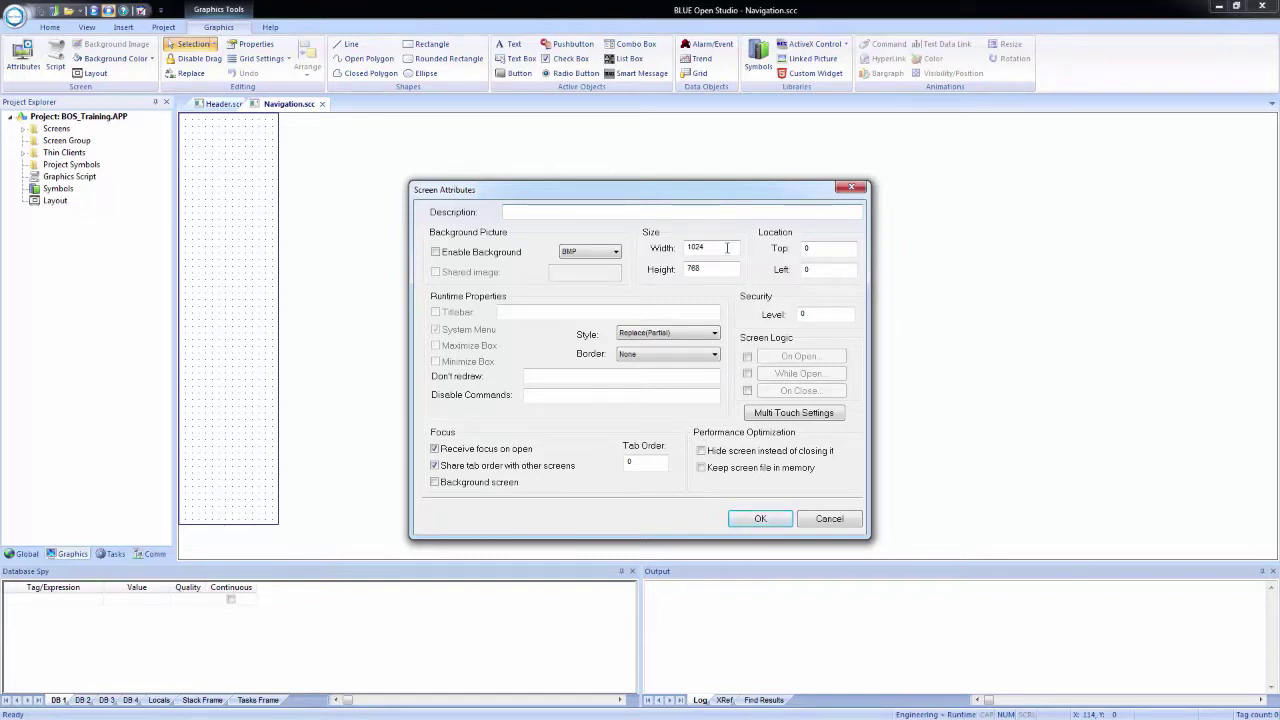
drag(727, 248, 660, 265)
text(874)
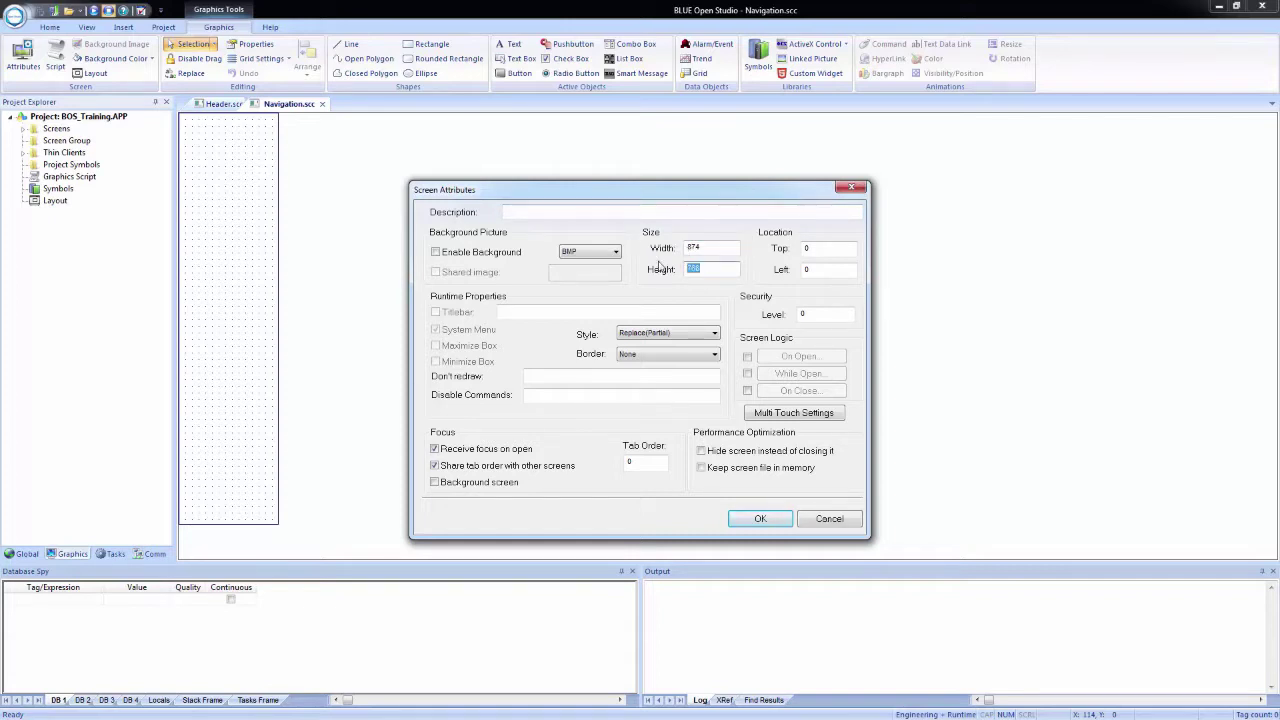
text(618)
drag(832, 248, 776, 241)
text(150)
key(Tab)
text(150)
click(760, 519)
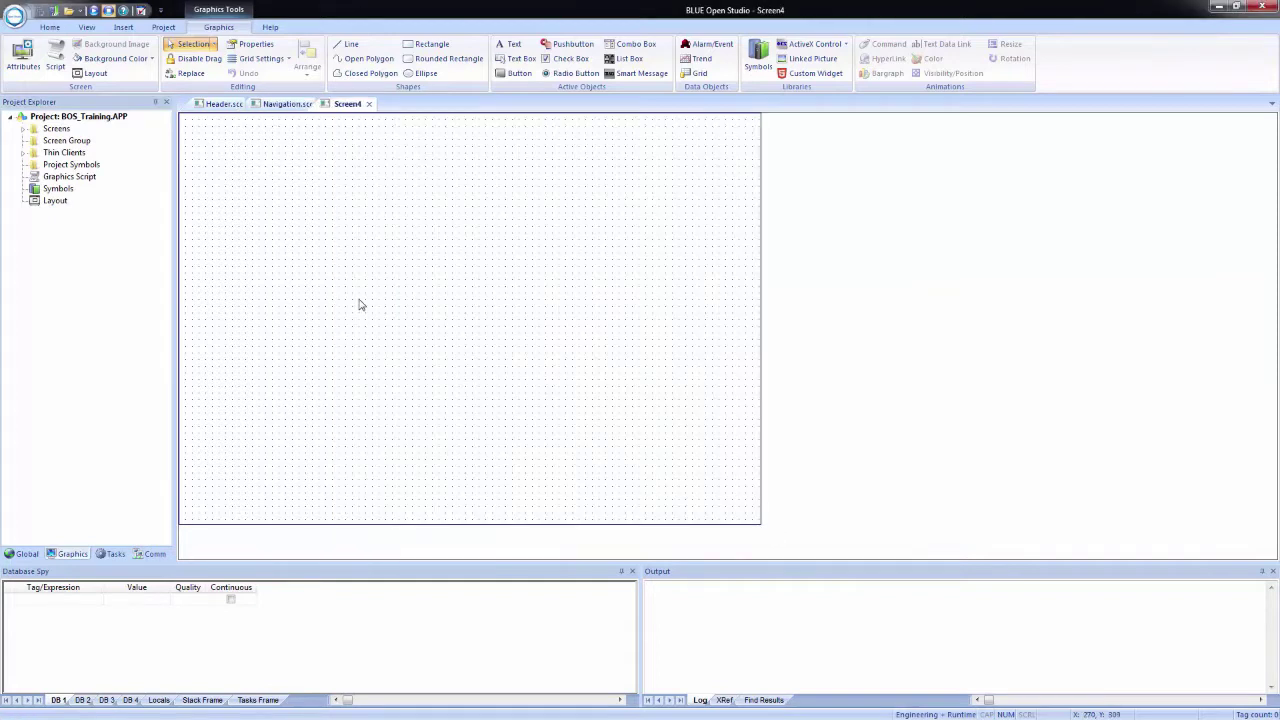
Set the 874 by 618 screen's background fill to Blue, Accent 1, Lighter 80%
right_click(487, 272)
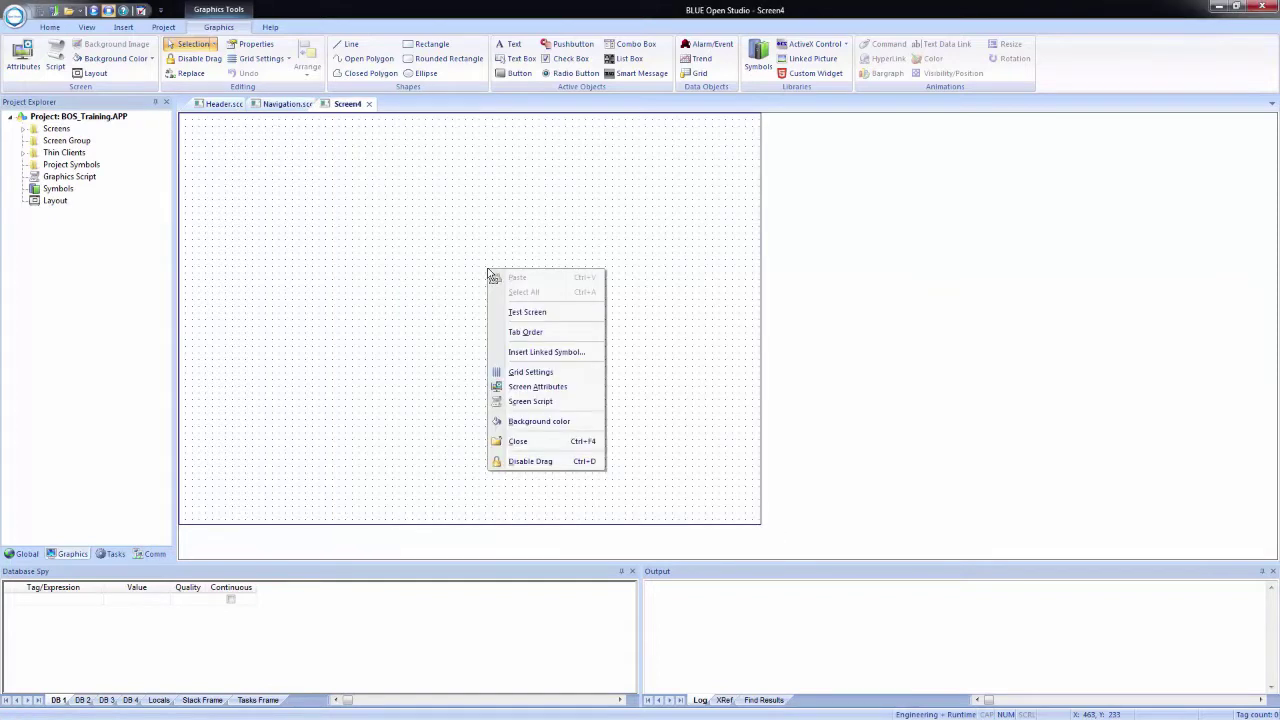
click(558, 428)
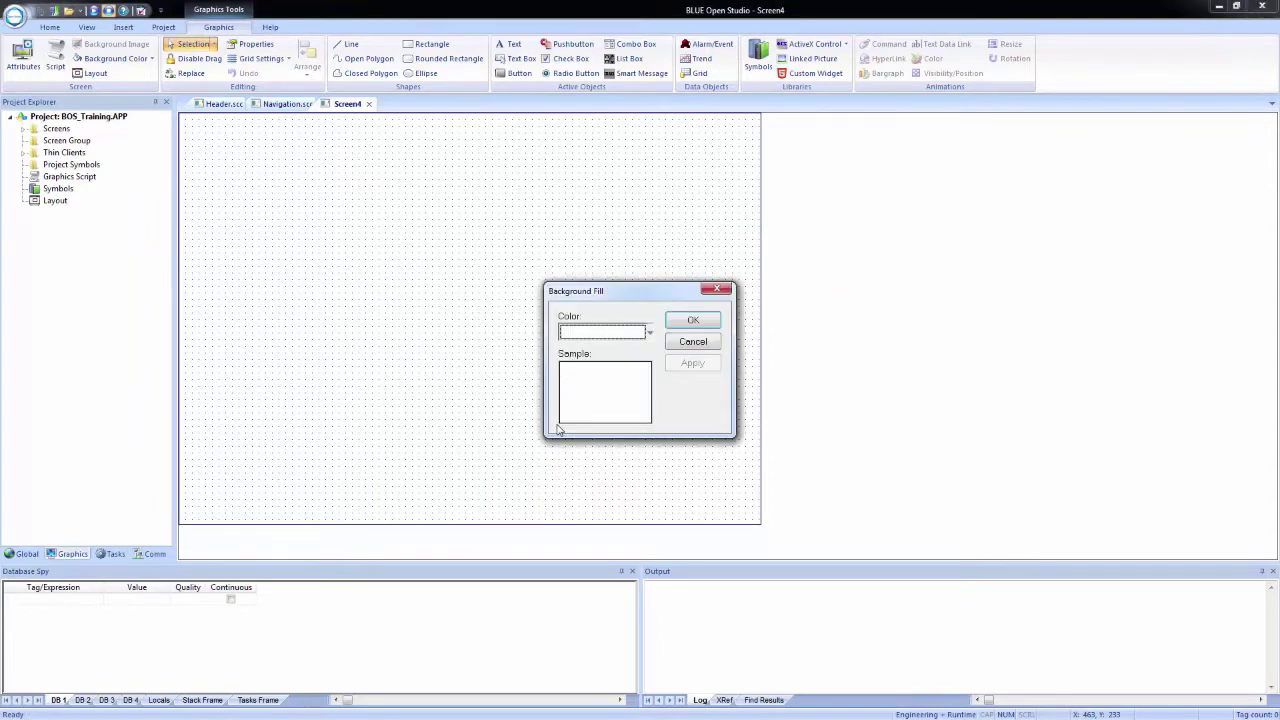
click(650, 333)
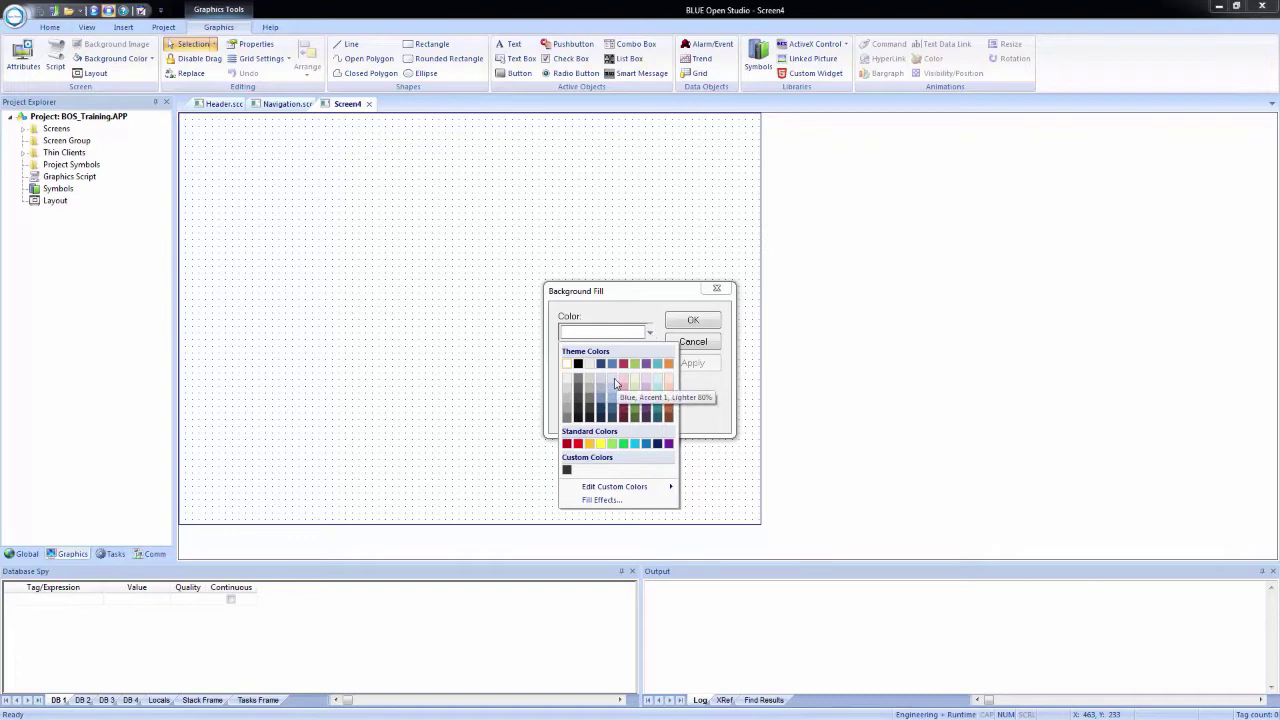
click(616, 384)
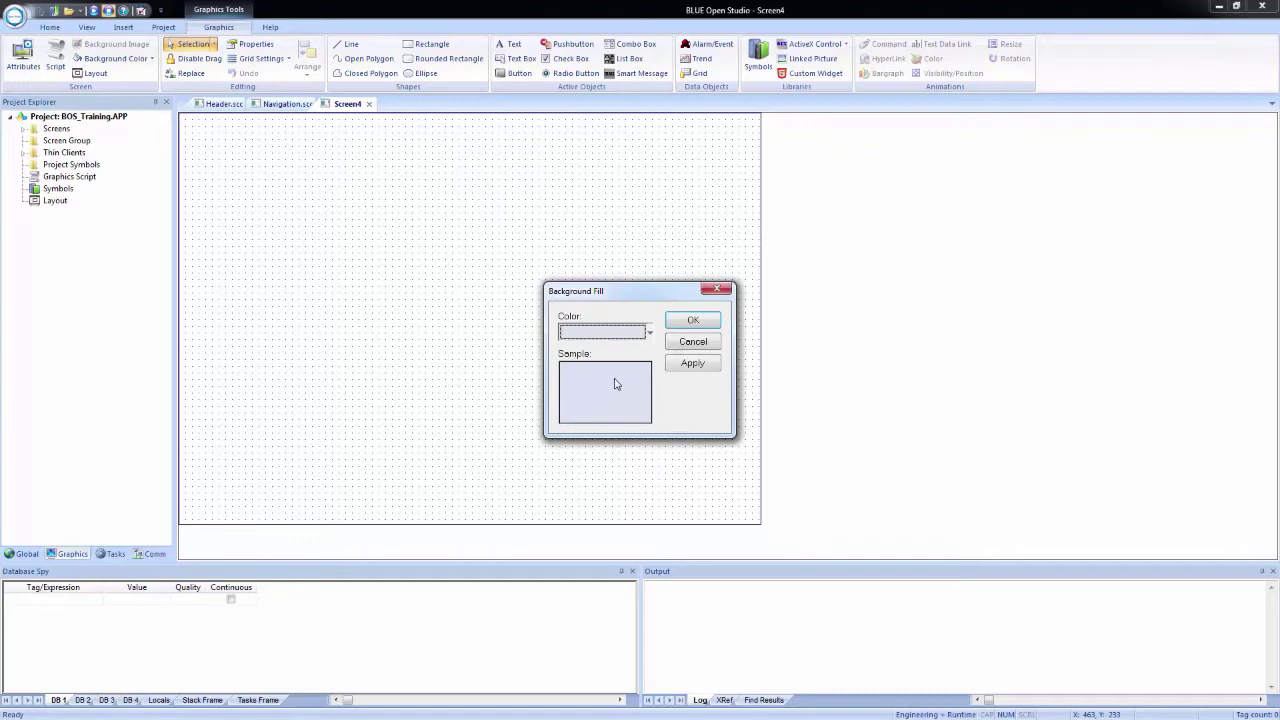
click(710, 366)
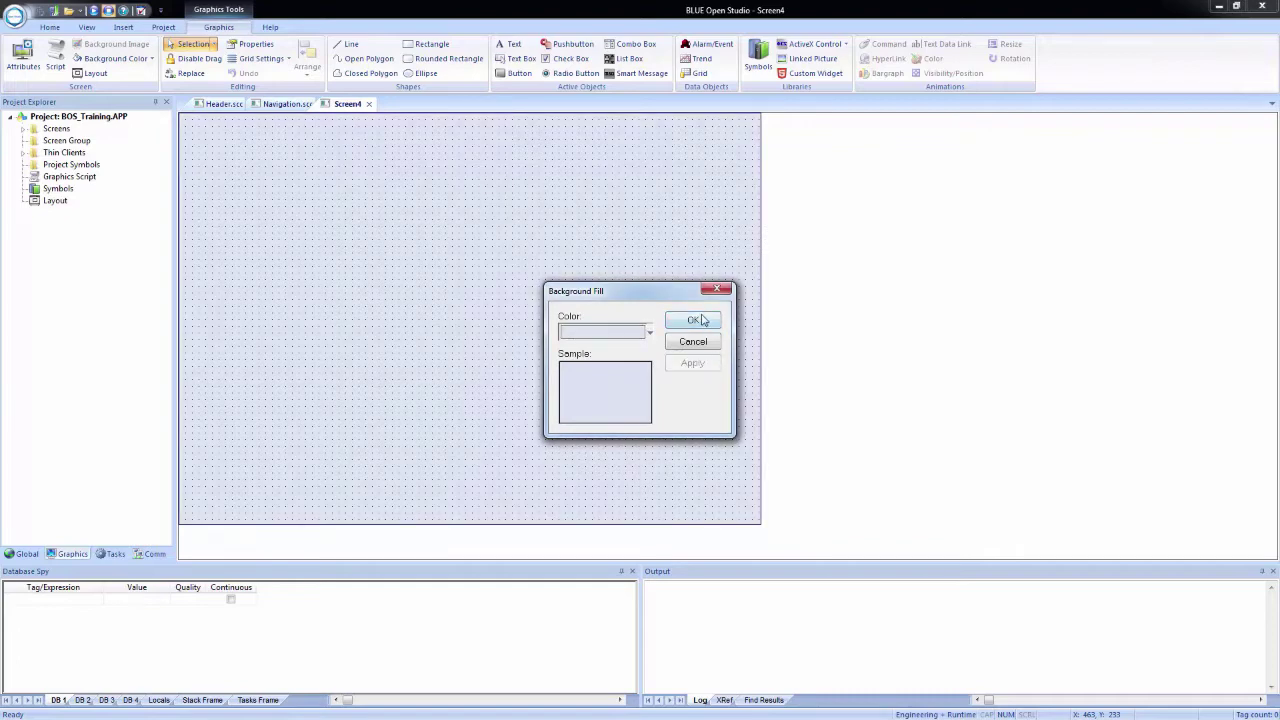
click(700, 320)
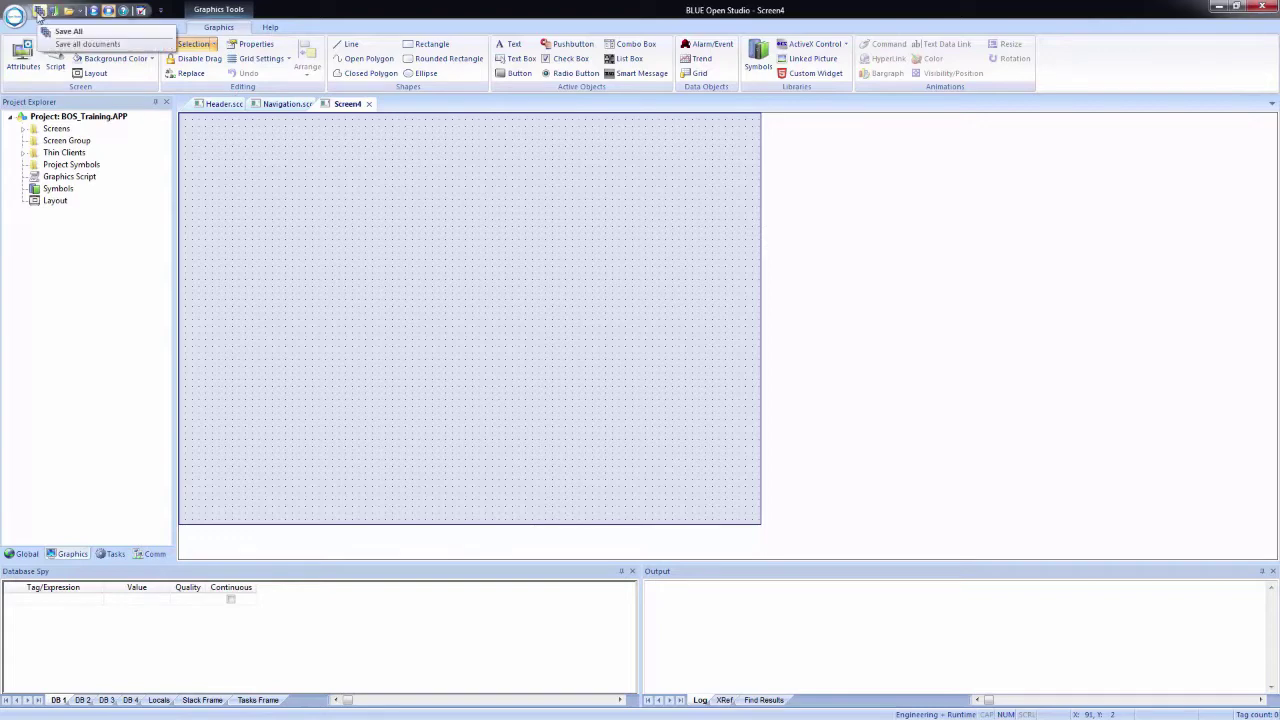
Save the blue-filled screen under the file name Template
click(40, 12)
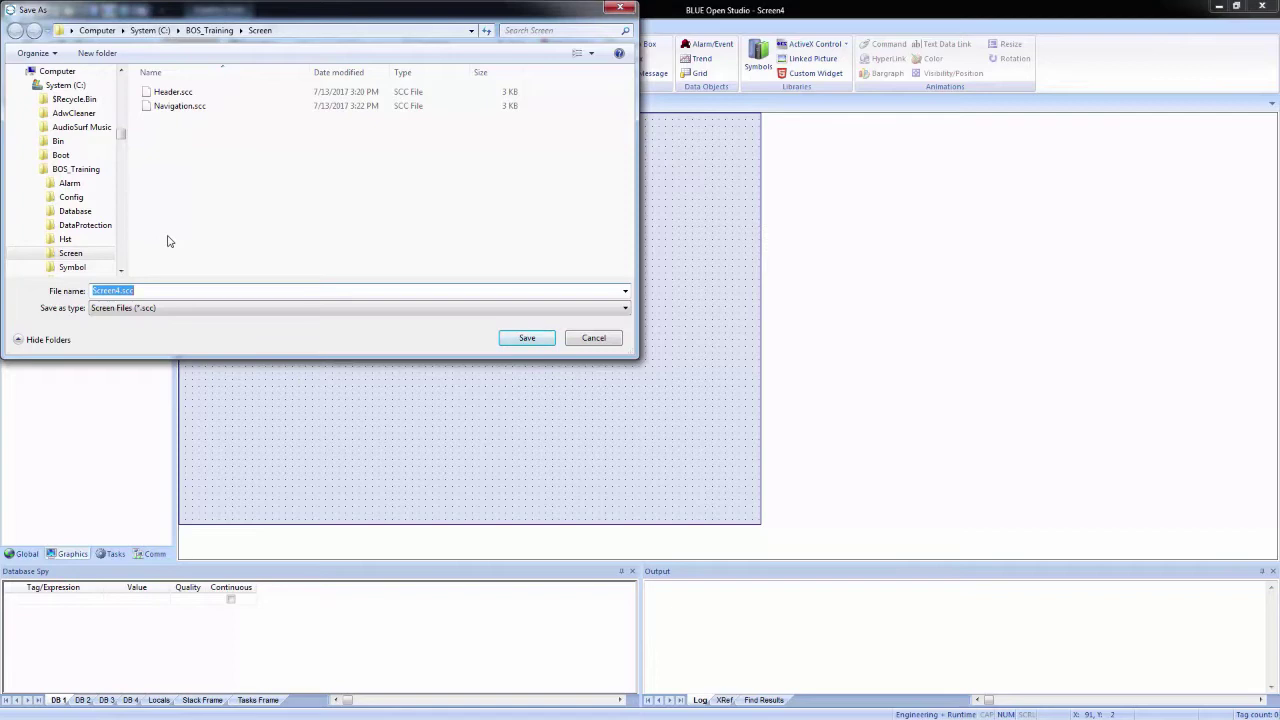
text(Template)
key(Return)
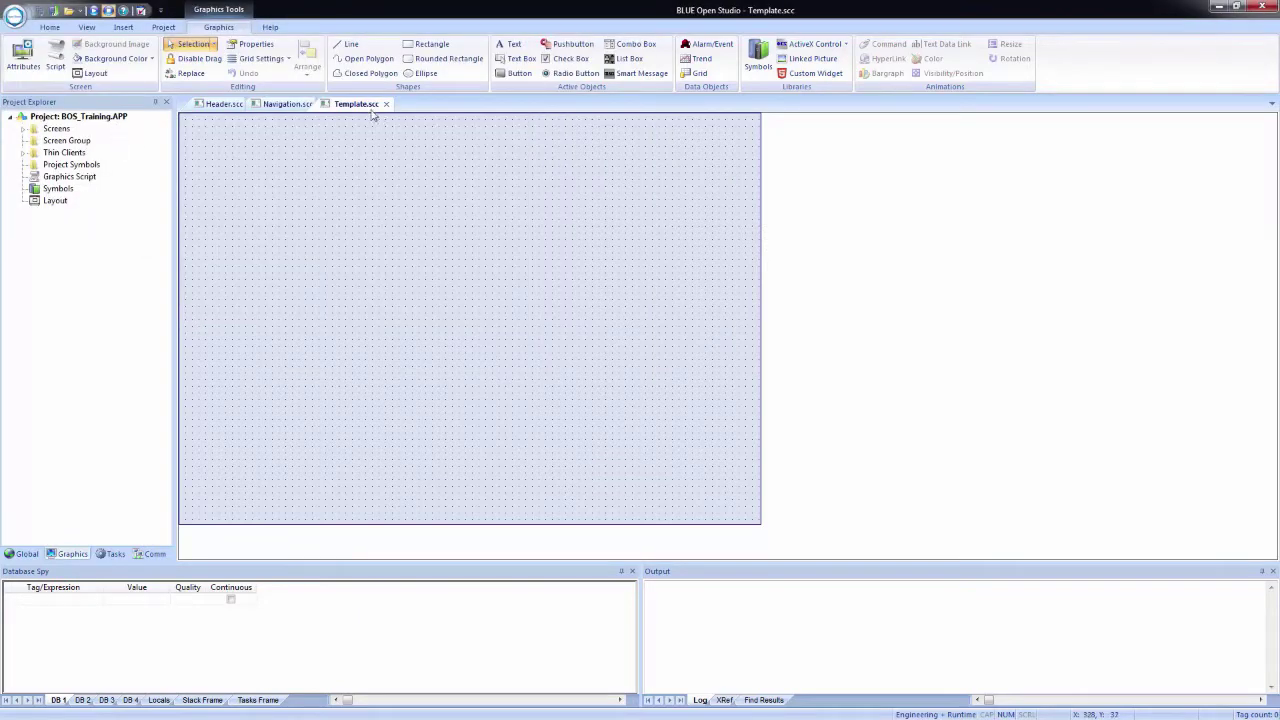
Save a copy of the Template screen under the file name Main
click(14, 17)
click(25, 136)
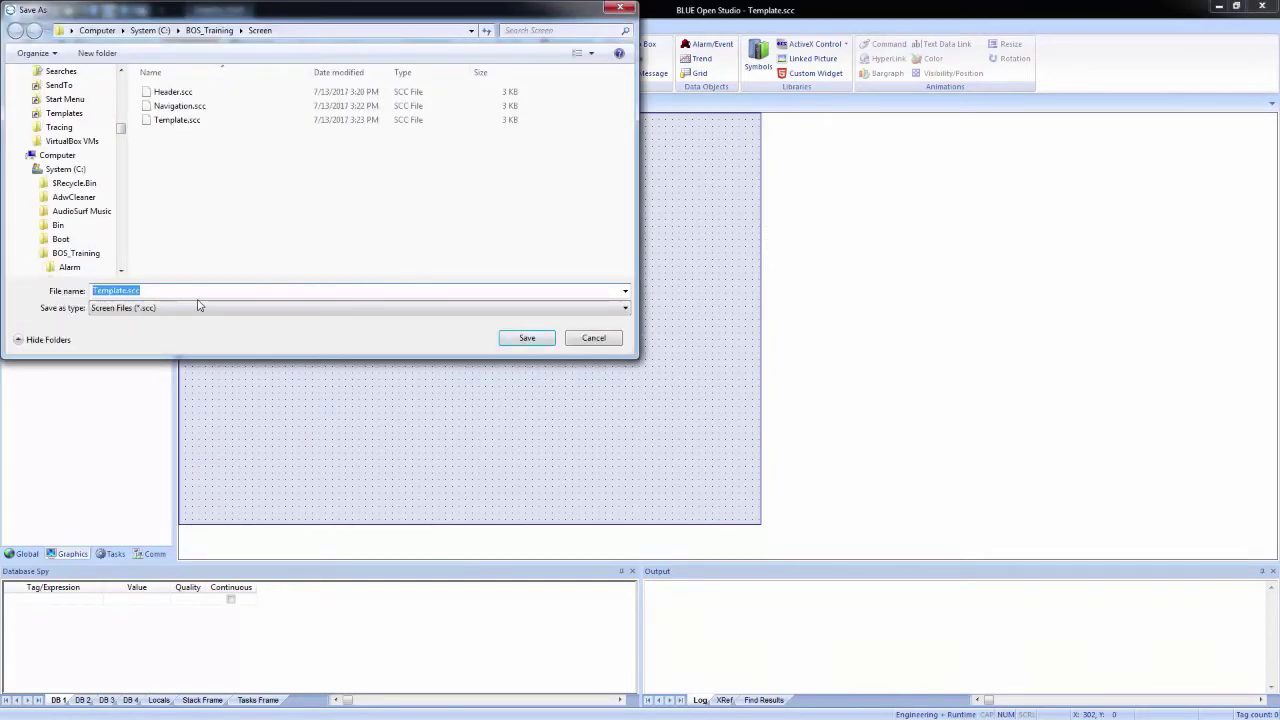
text(Main)
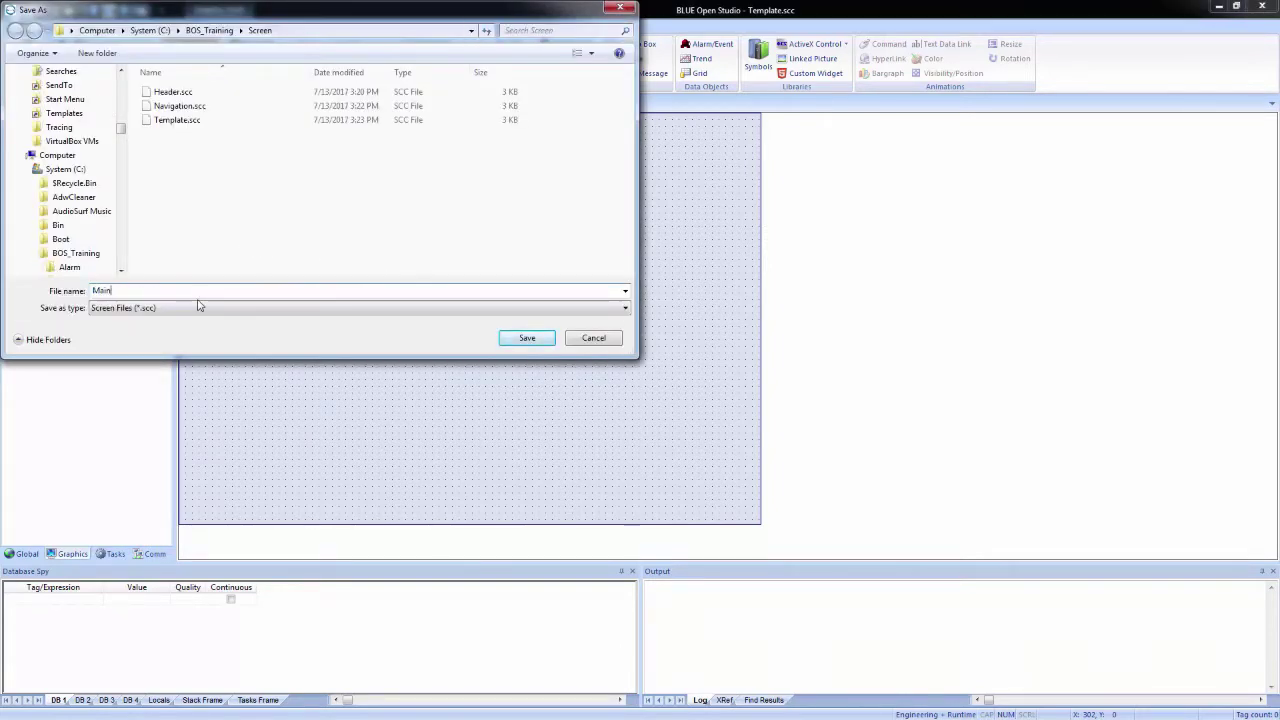
click(527, 339)
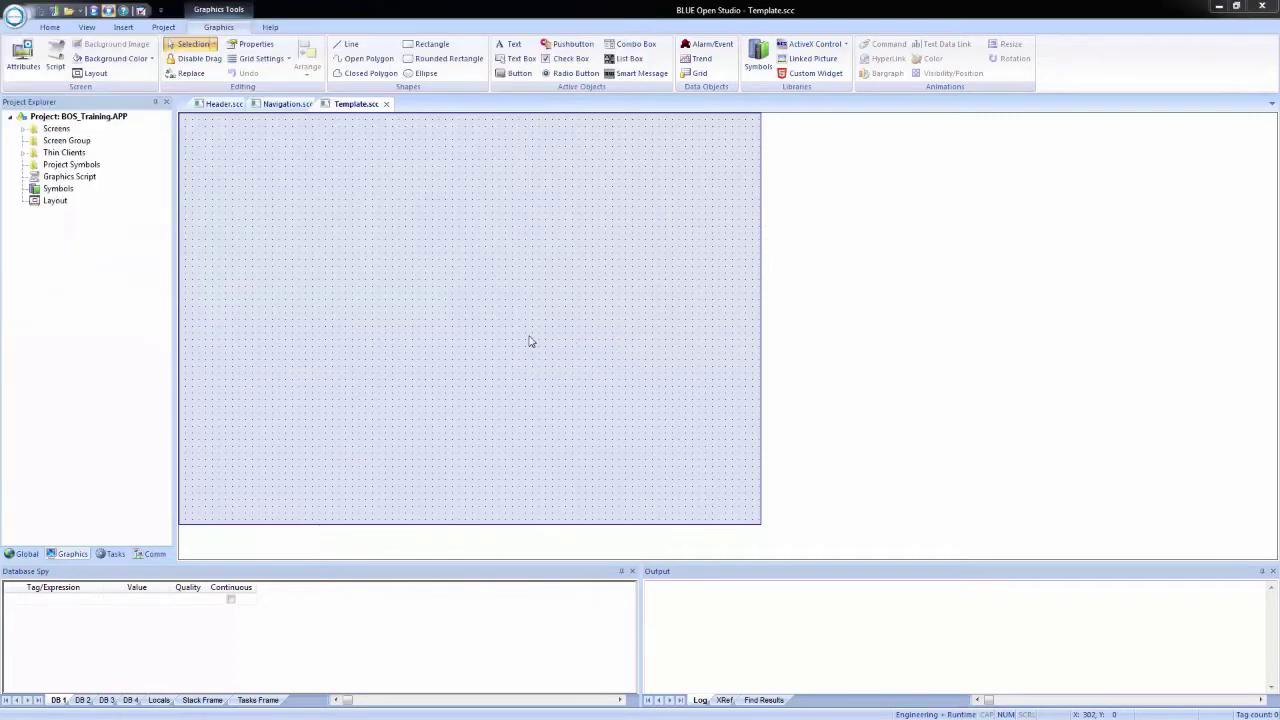
Expand the project's Screens folder and close the open Main, Navigation and Header screens
click(23, 129)
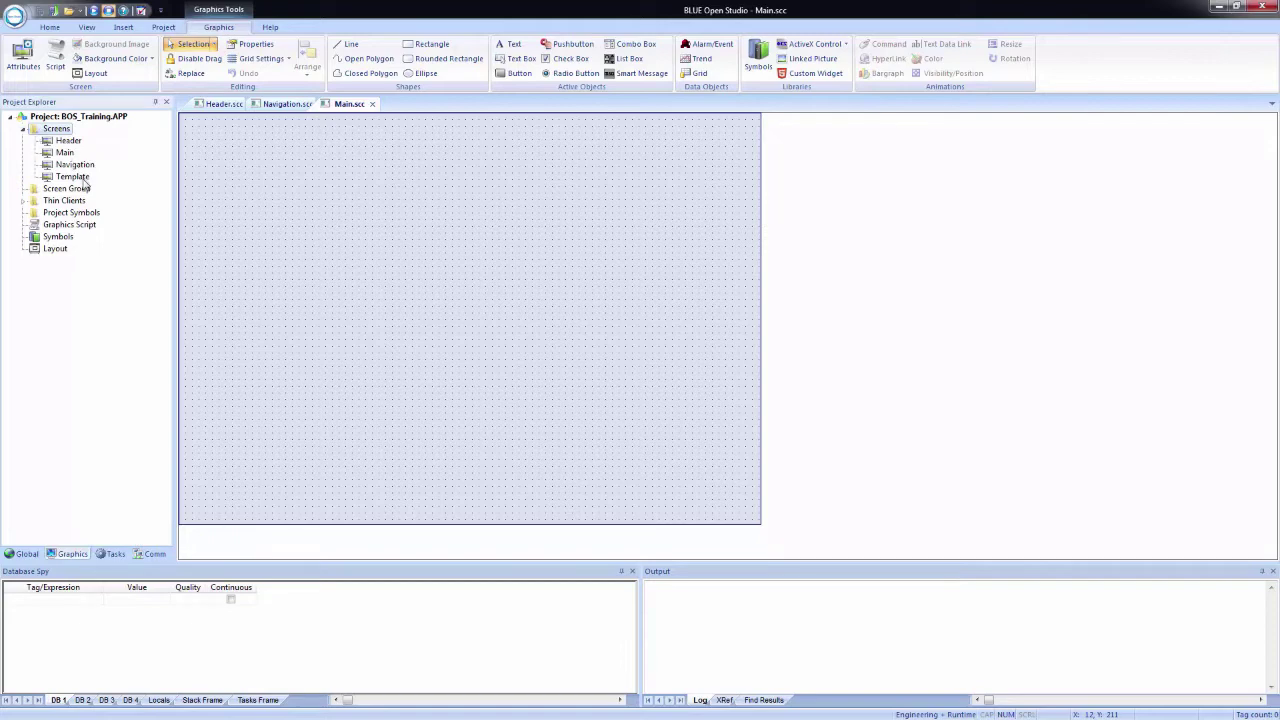
click(372, 104)
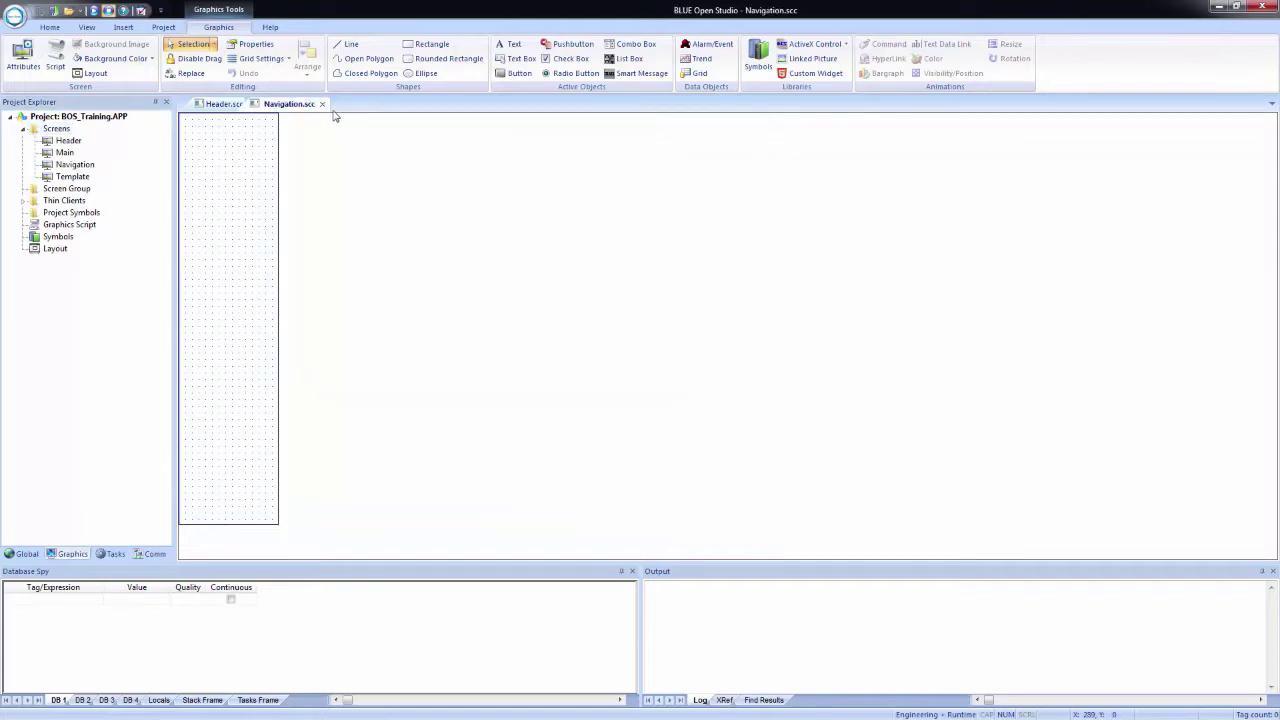
click(321, 104)
click(250, 104)
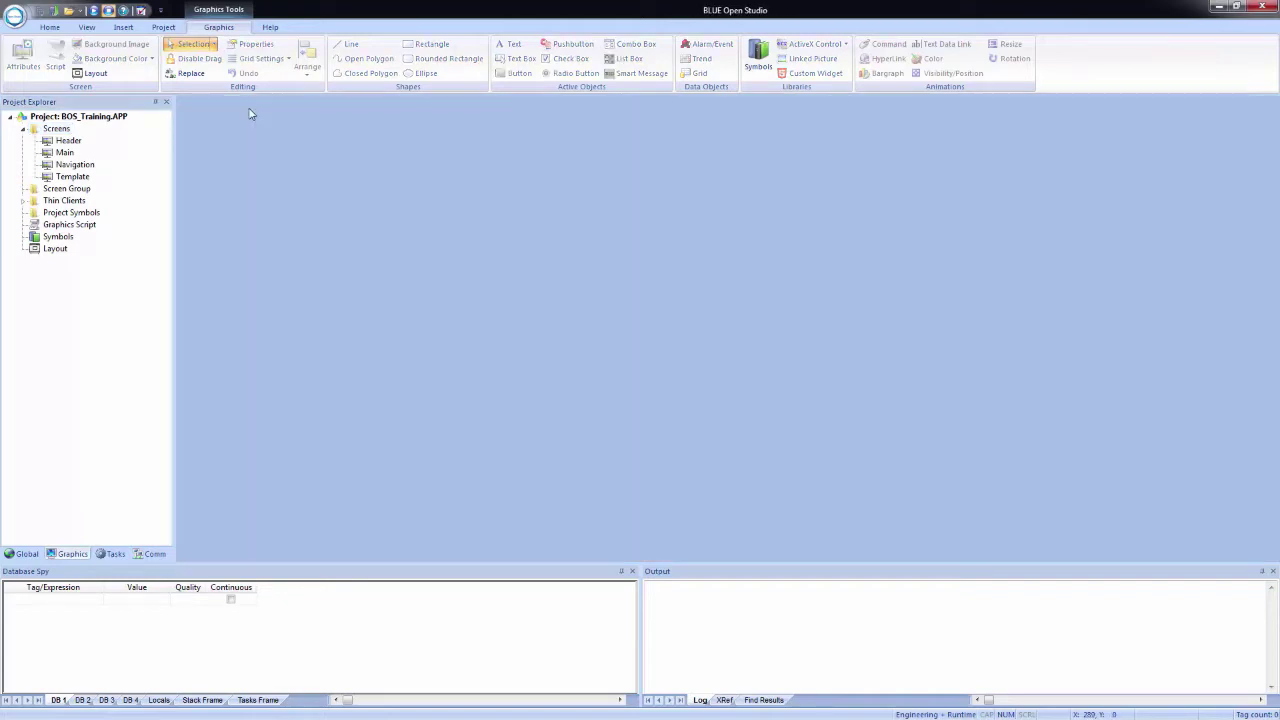
Test-run the project without a startup screen, return to BLUE Open Studio and stop the runtime
click(94, 11)
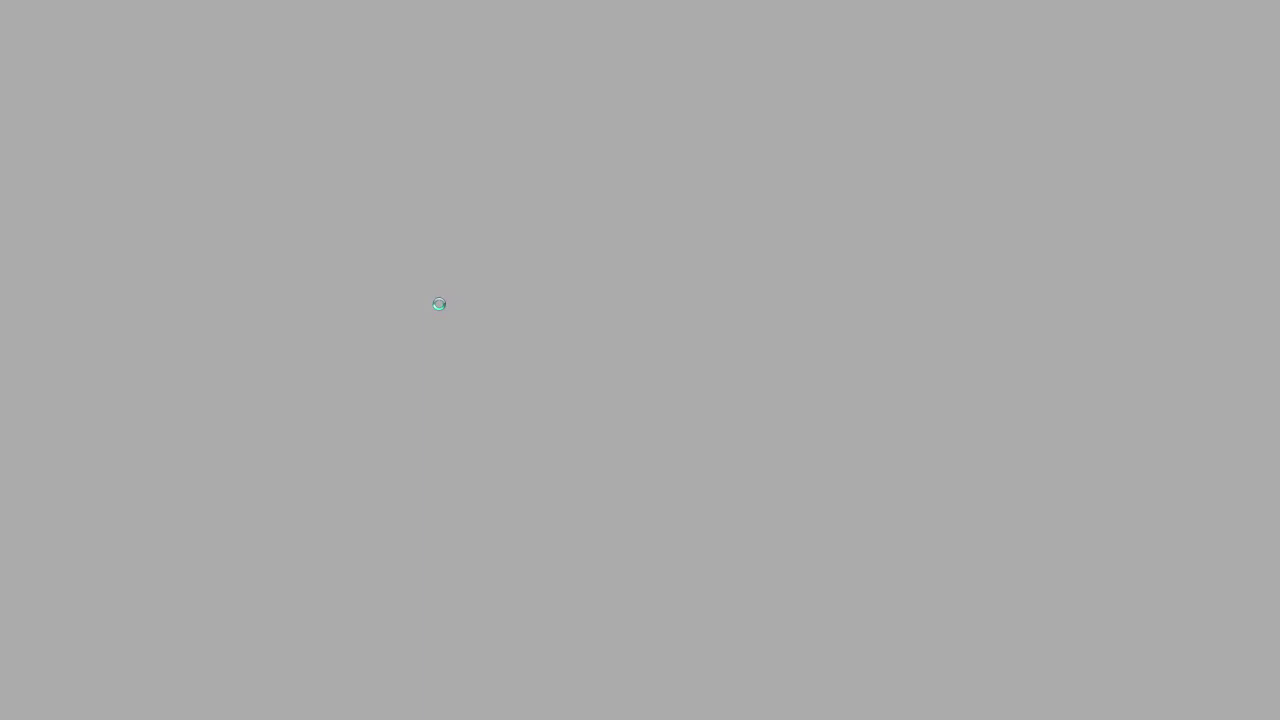
key(alt+Tab)
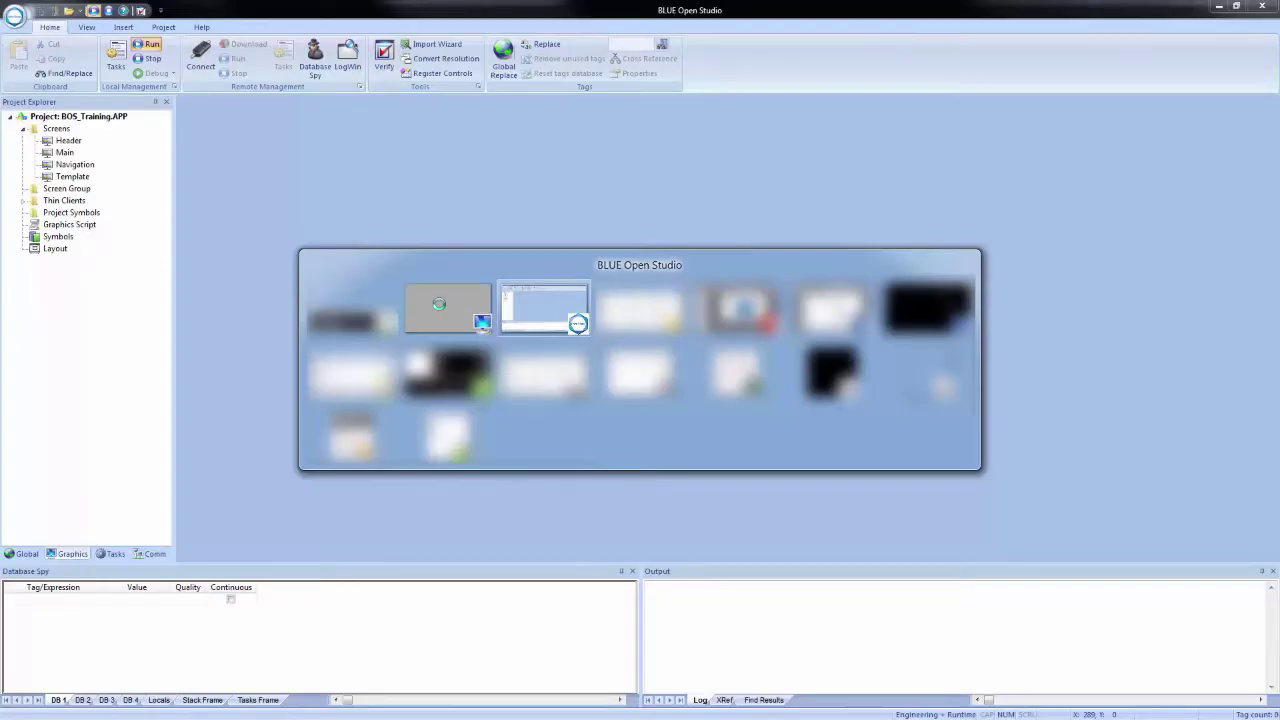
click(140, 45)
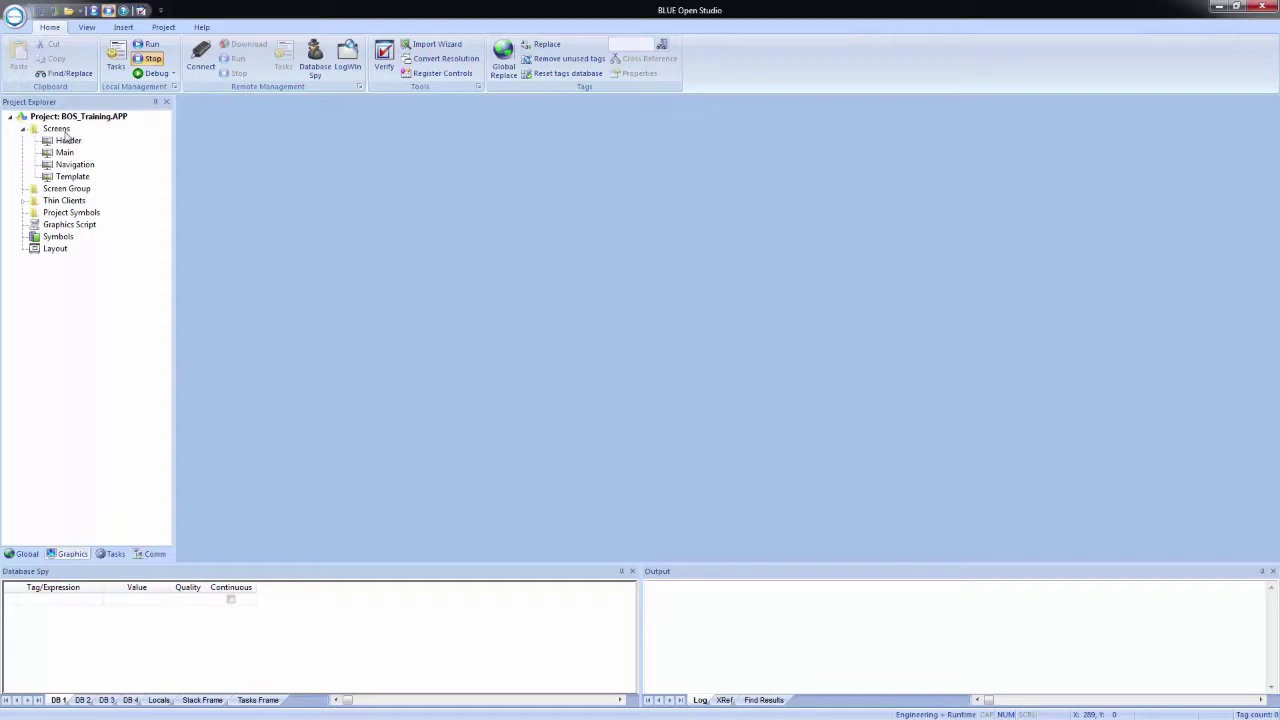
Insert a screen group named STARTUP containing the HEADER, MAIN and NAVIGATION screens
right_click(66, 155)
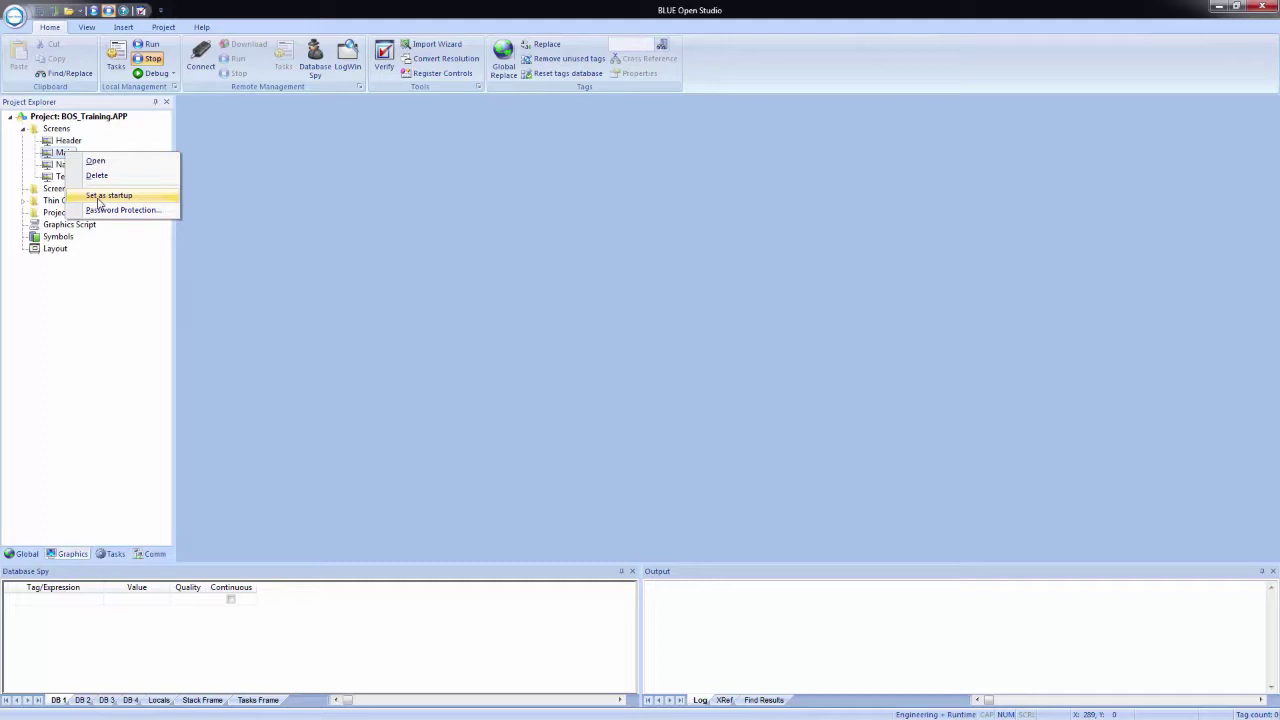
click(123, 294)
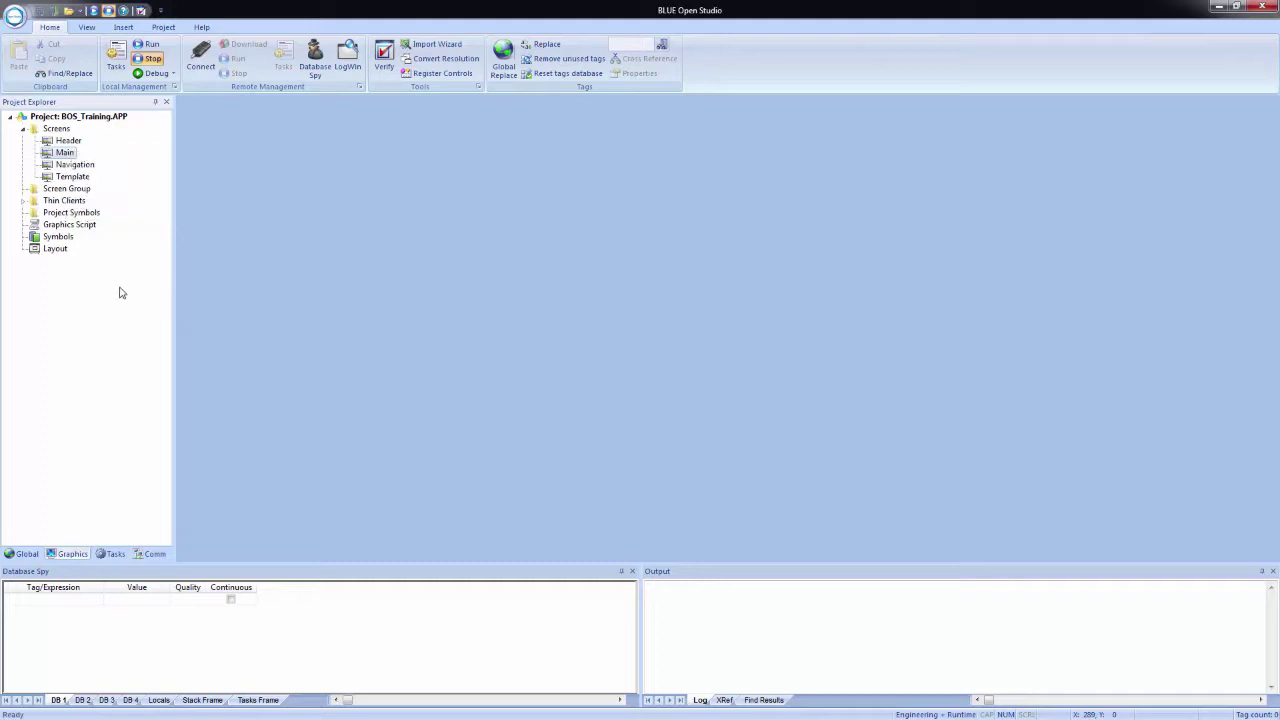
click(57, 190)
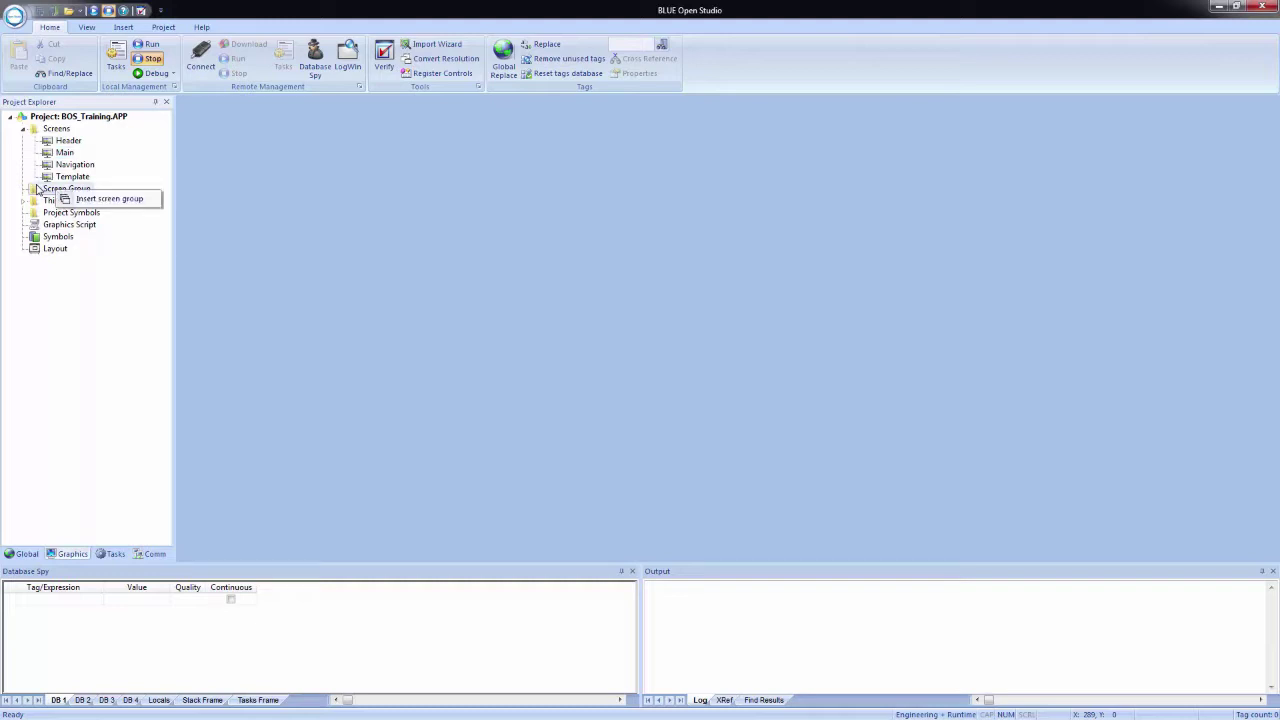
click(95, 199)
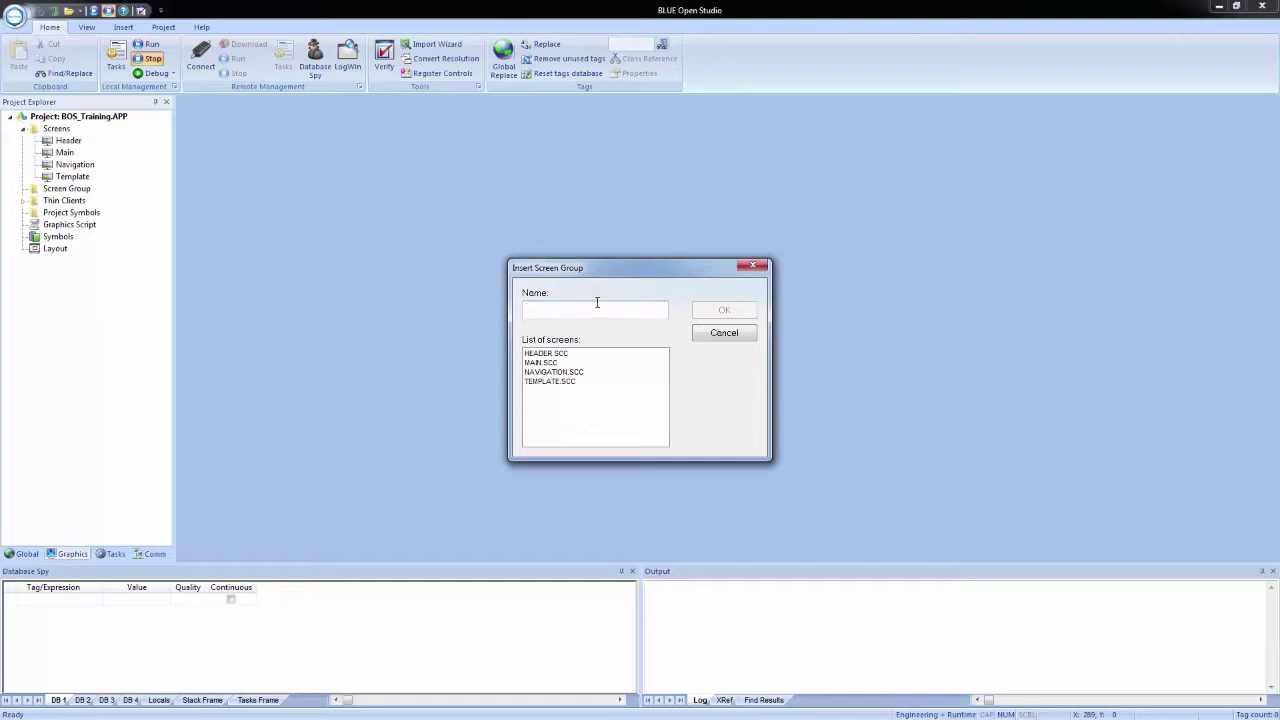
text(STARTUP)
click(557, 356)
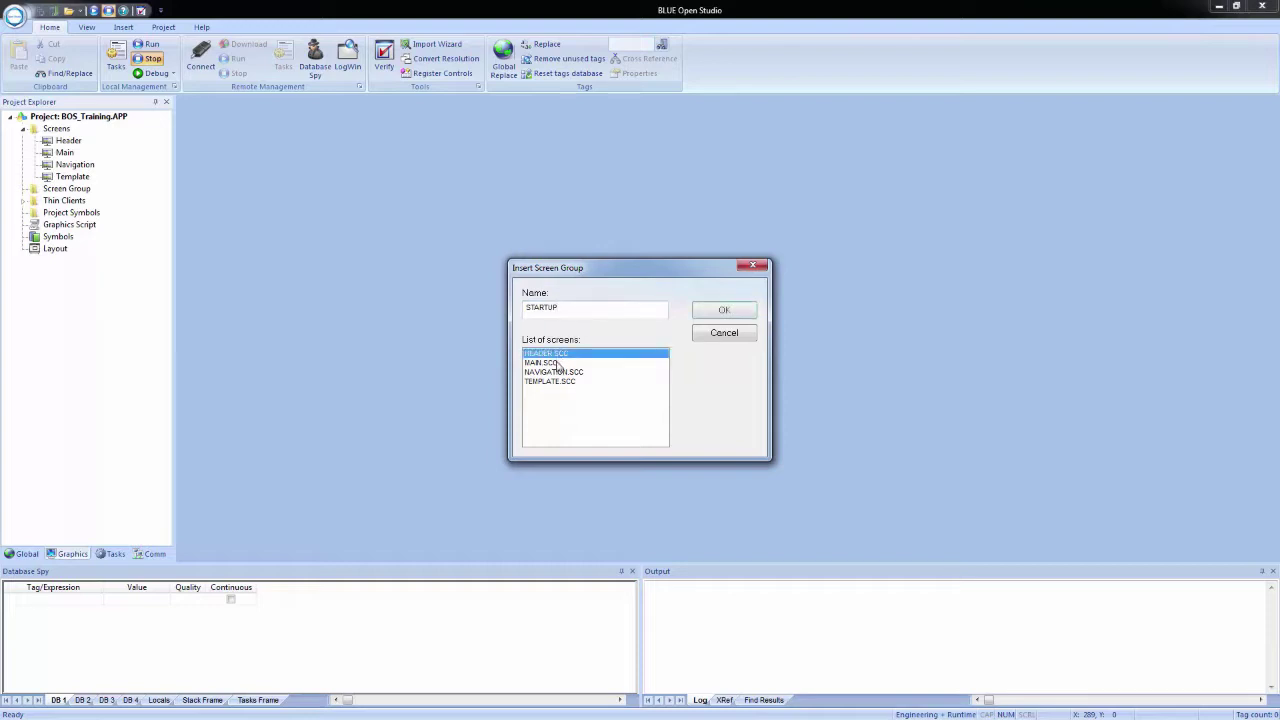
click(539, 363)
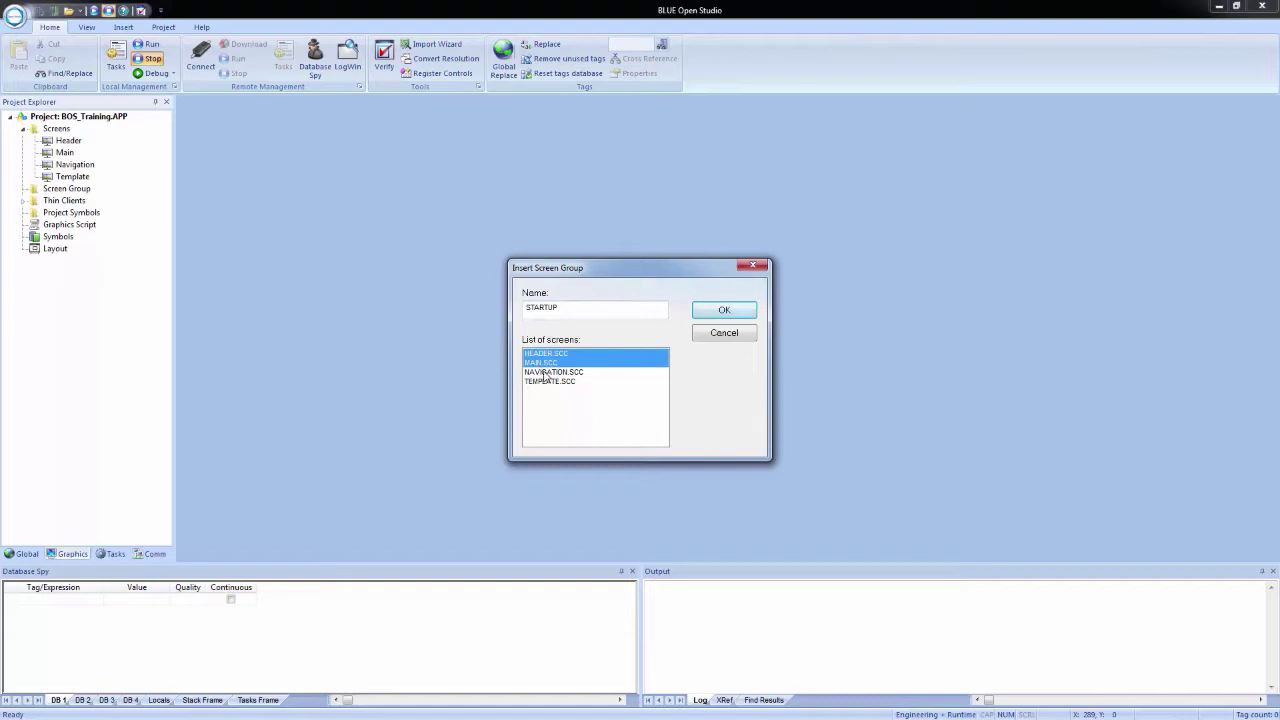
click(545, 373)
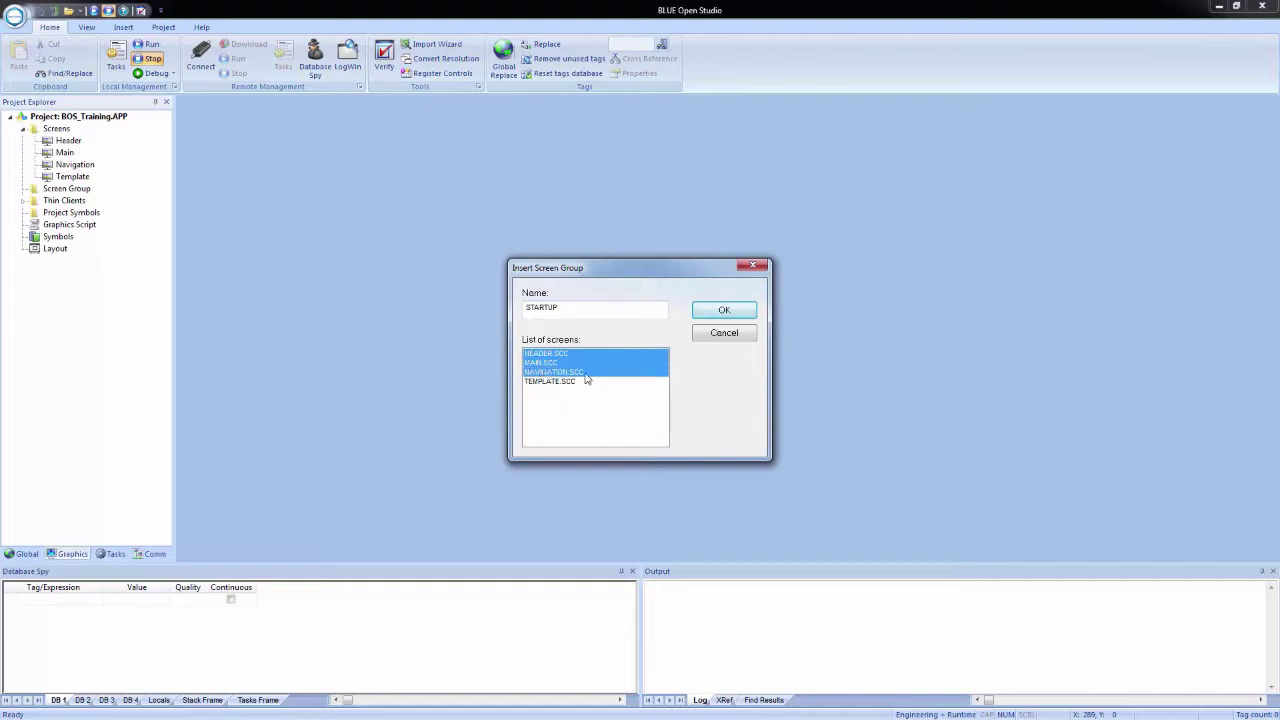
click(712, 311)
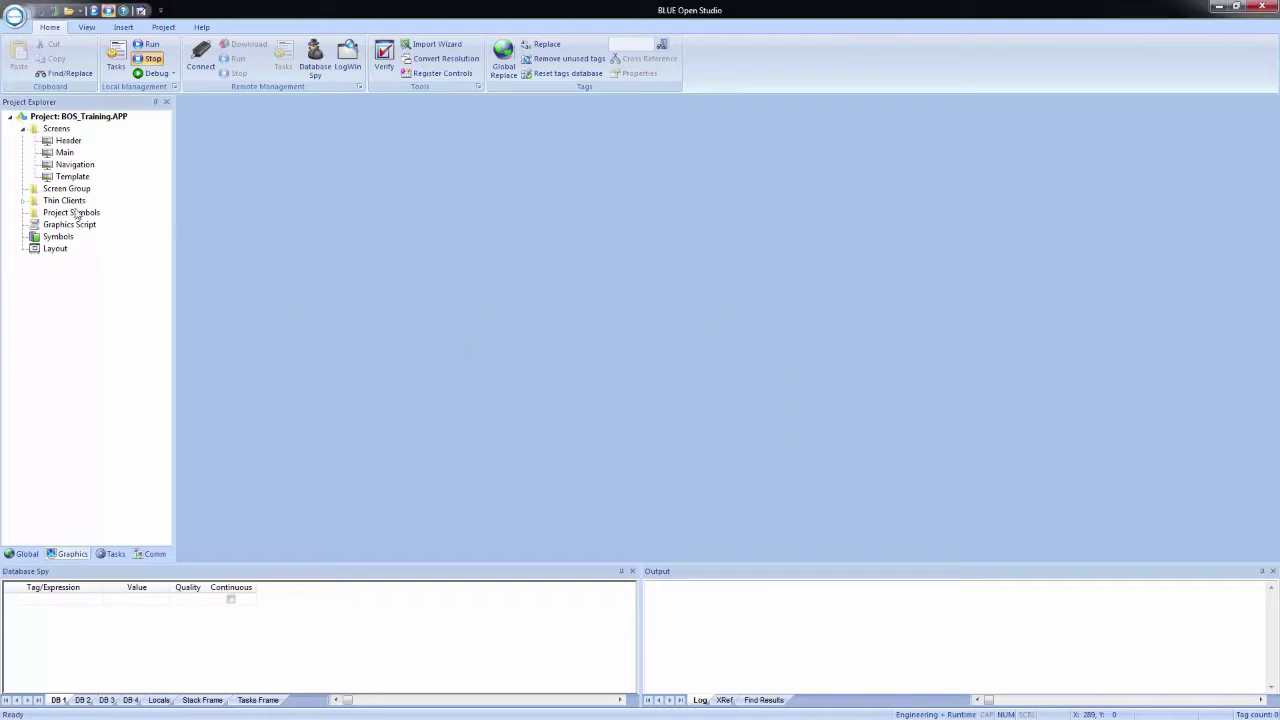
Expand the STARTUP screen group and inspect its HEADER and MAIN screens, closing each one after viewing
click(25, 191)
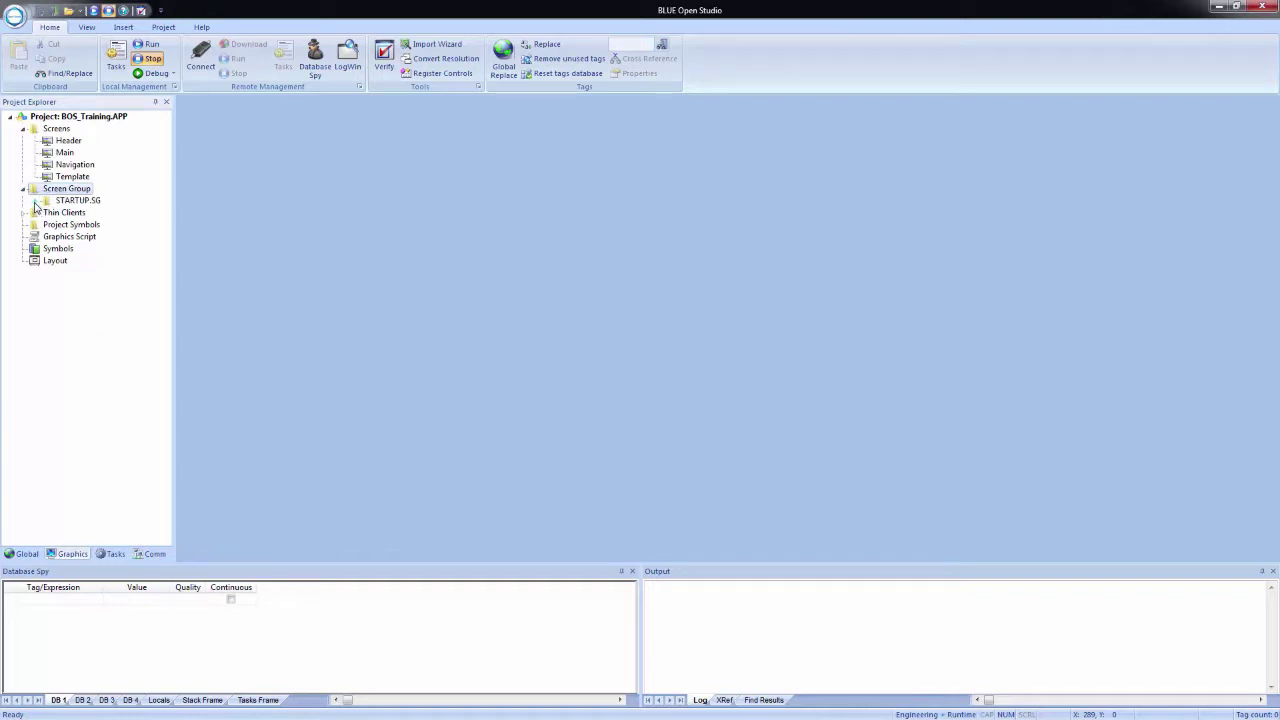
click(36, 201)
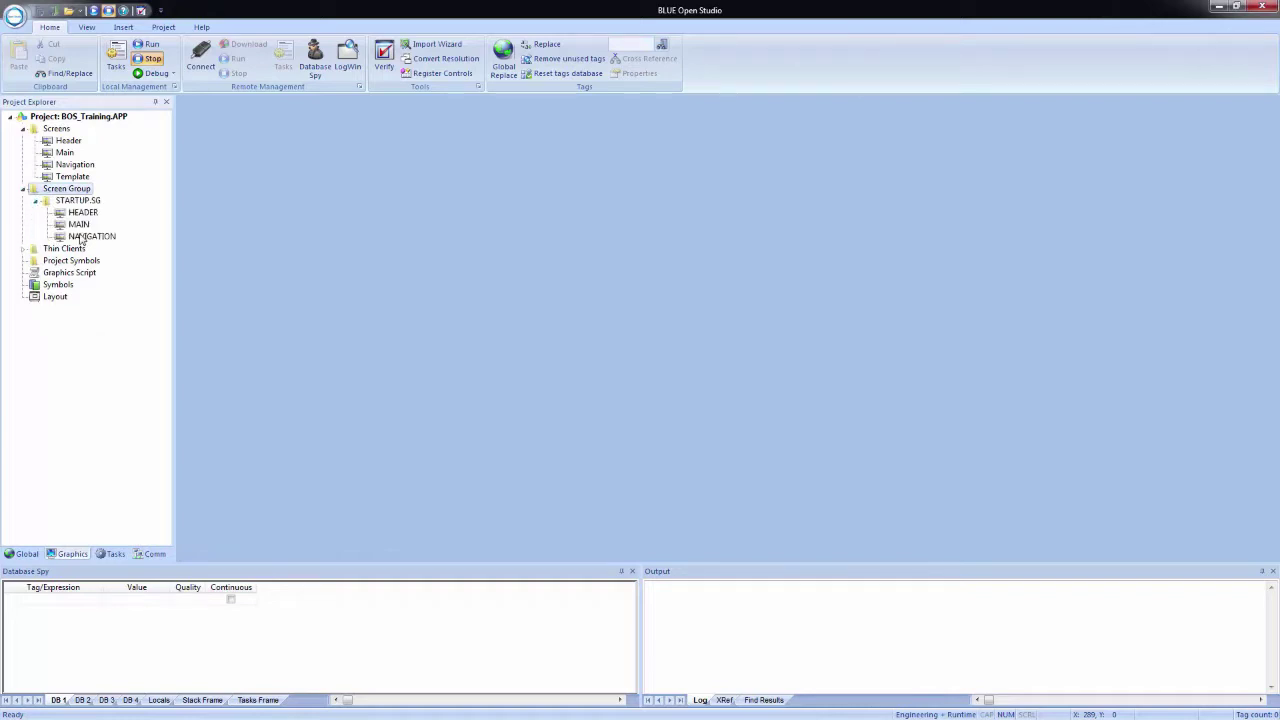
double_click(80, 214)
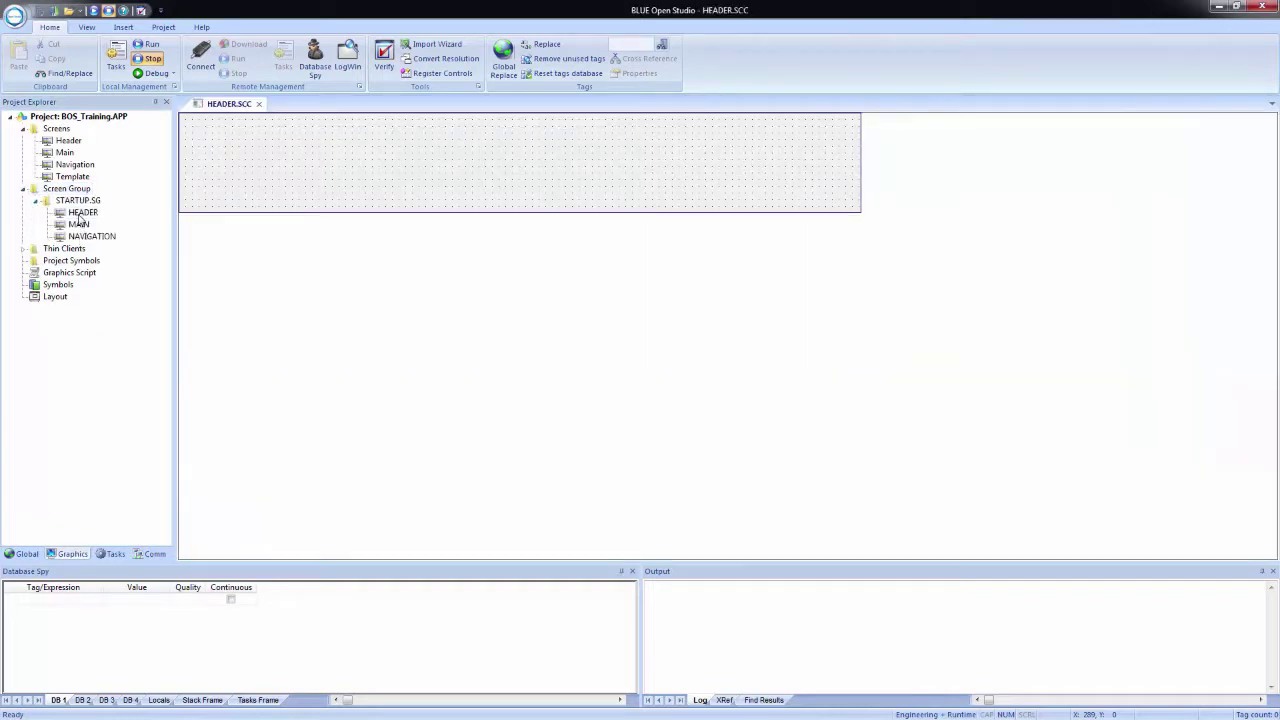
click(259, 104)
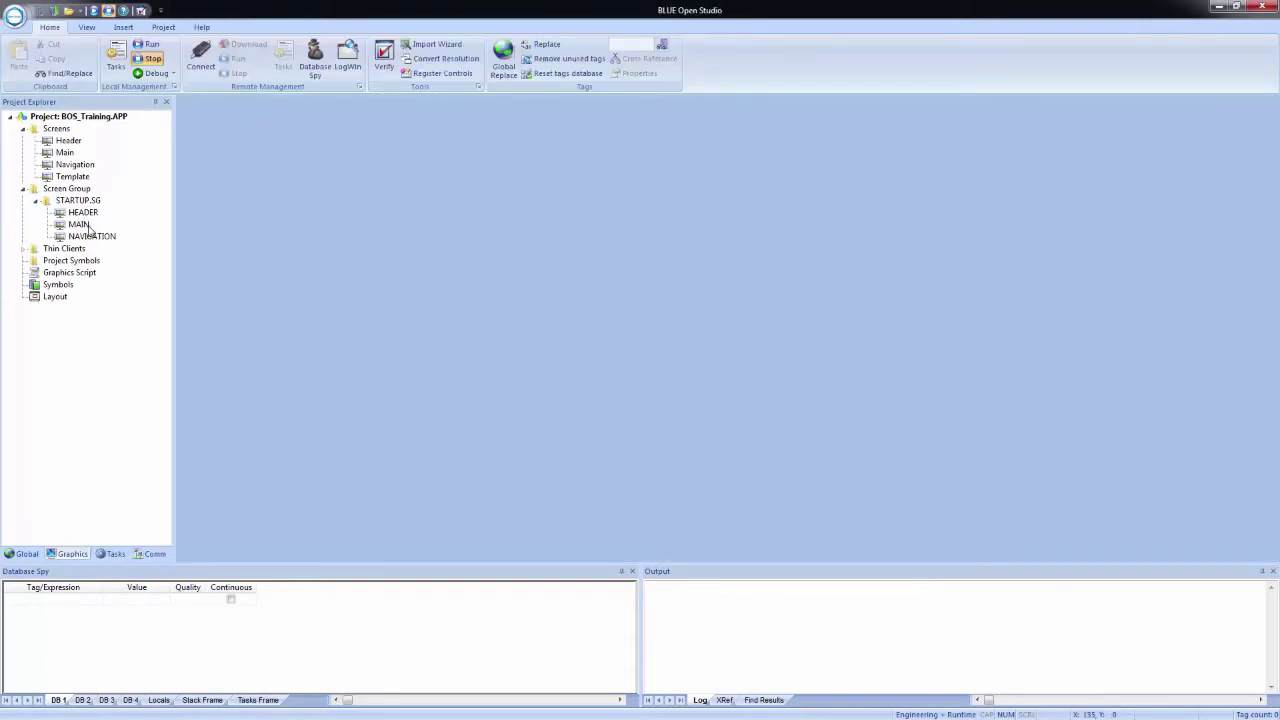
double_click(80, 225)
click(259, 104)
Set the STARTUP screen group as the project's startup and stop the project's test run
click(57, 145)
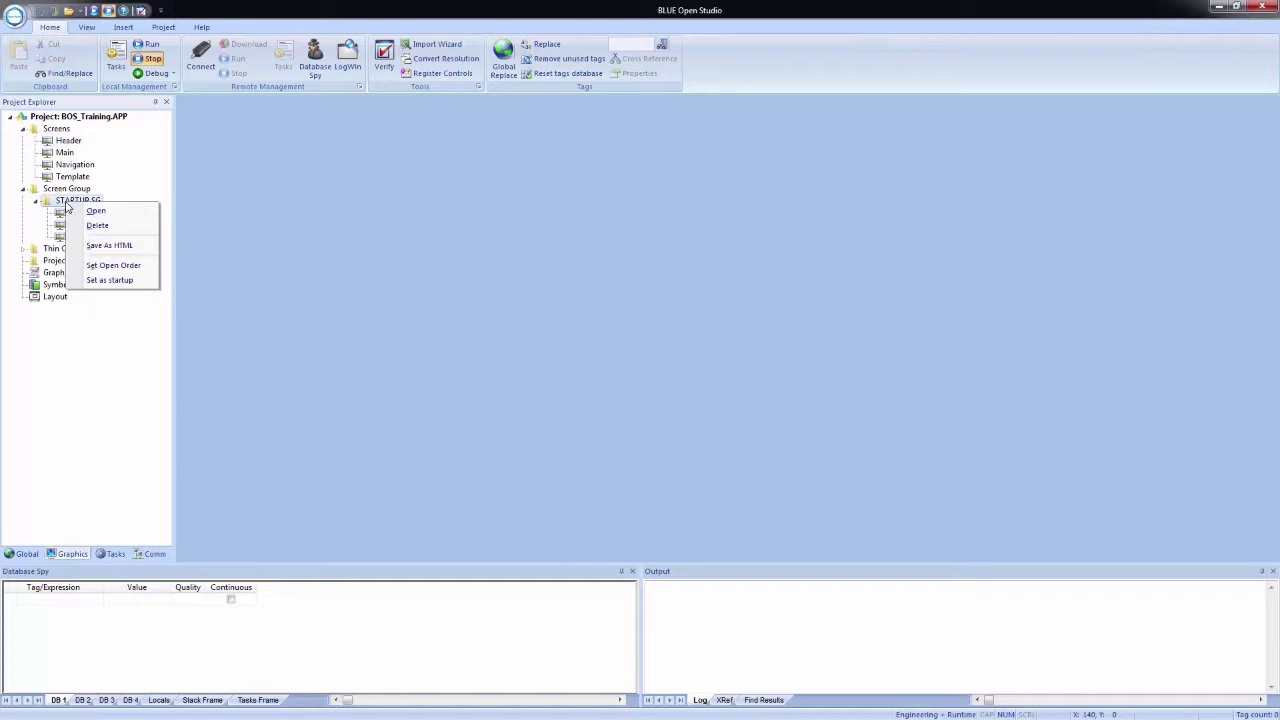
click(110, 280)
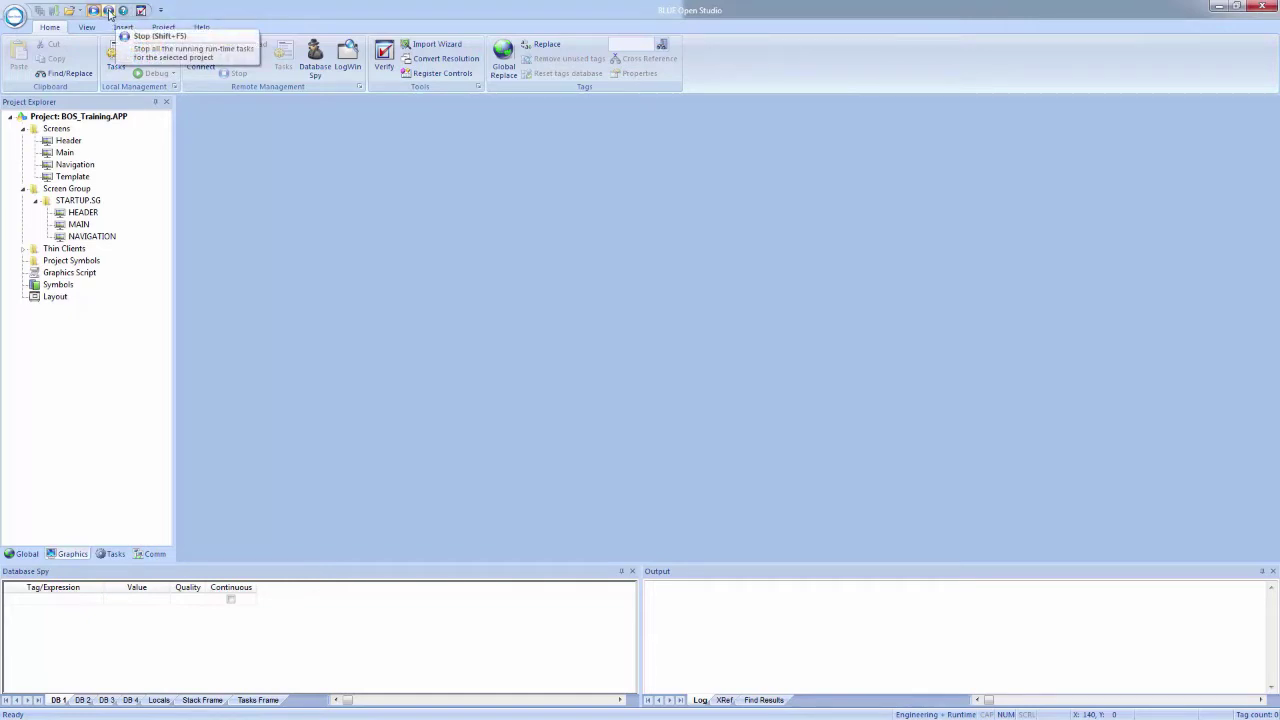
click(109, 11)
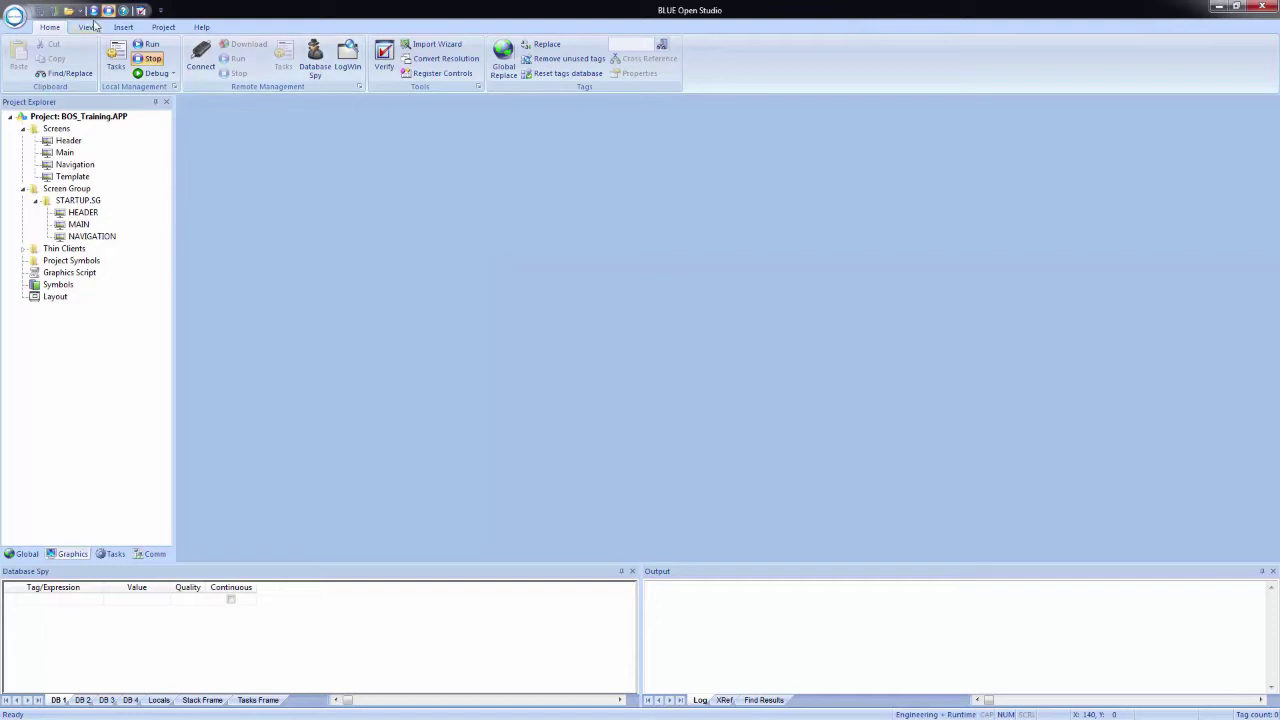
In the project's viewer settings, keep STARTUP.SG as startup screen, disable Start Maximized, and enable Resize Border, Titlebar and Auto Screen Scaling
click(163, 27)
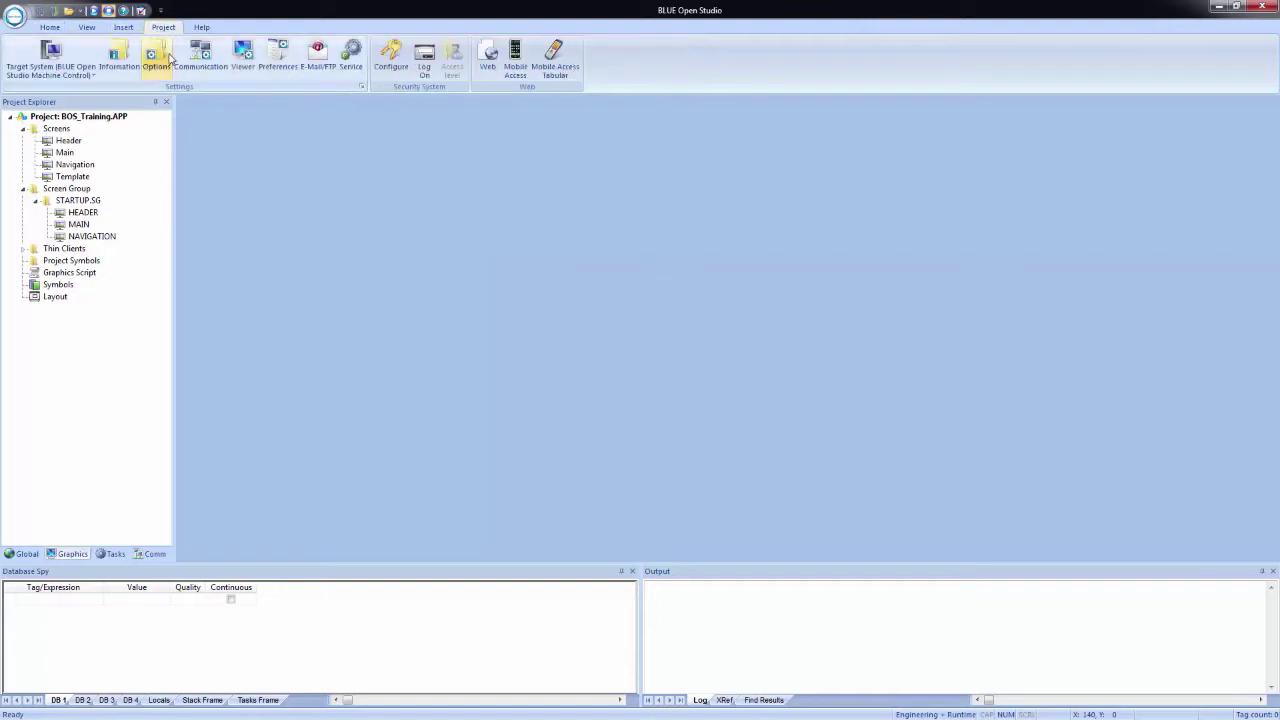
click(245, 55)
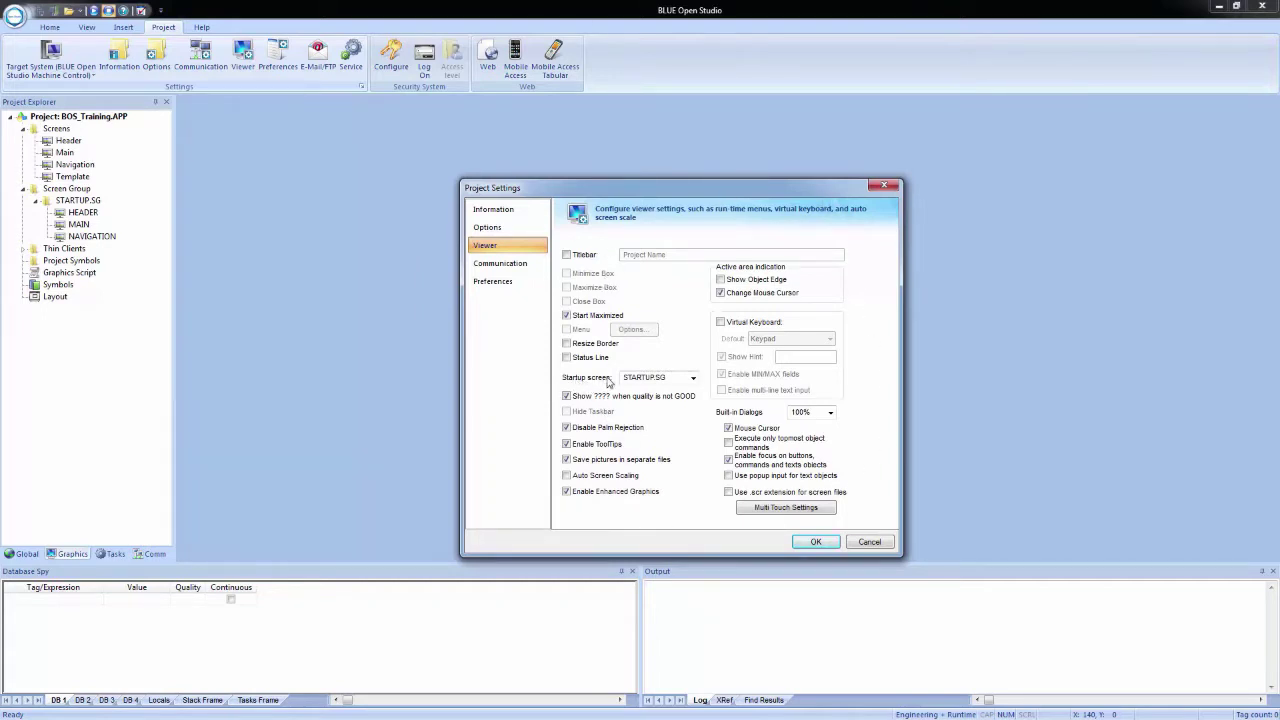
click(693, 378)
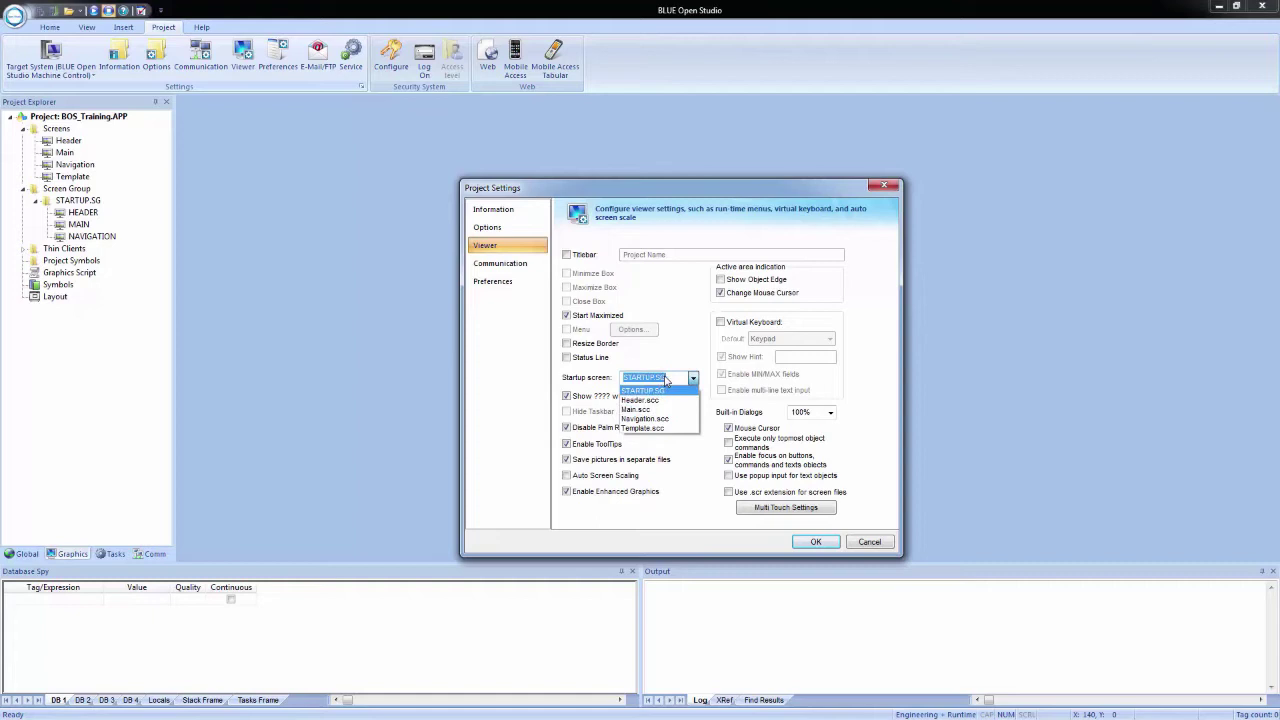
click(667, 379)
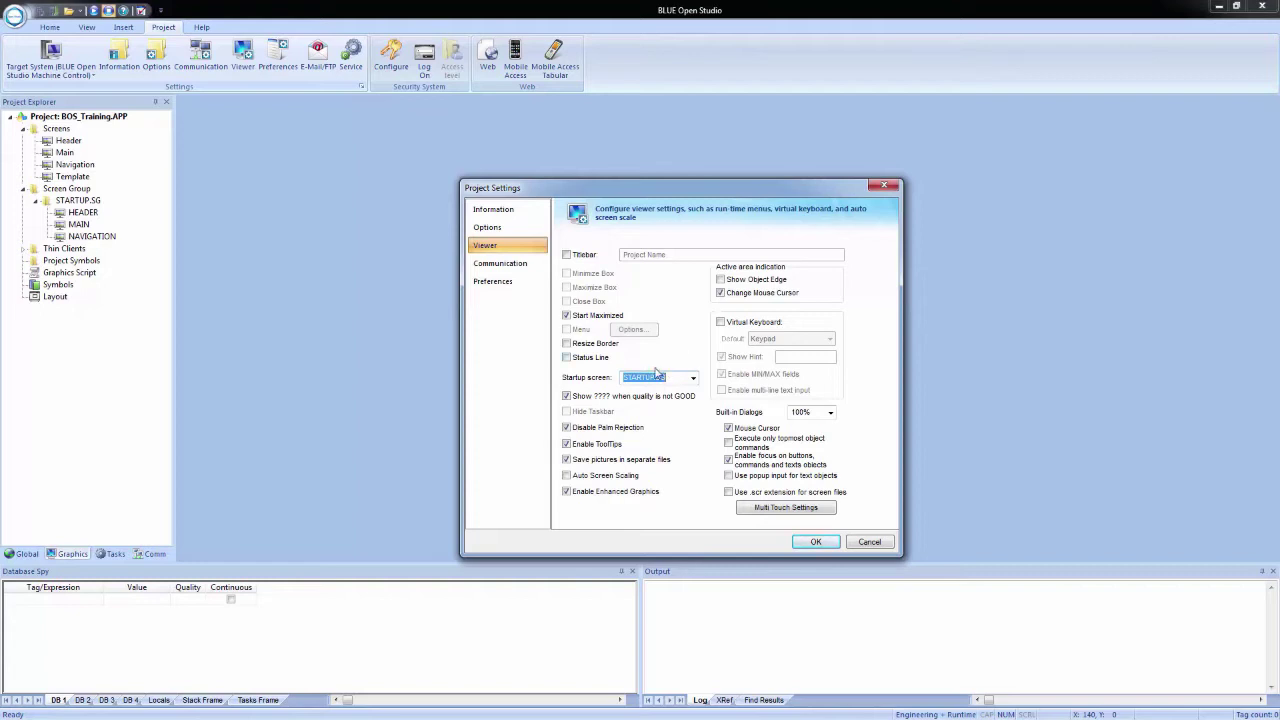
click(567, 316)
click(567, 343)
click(567, 255)
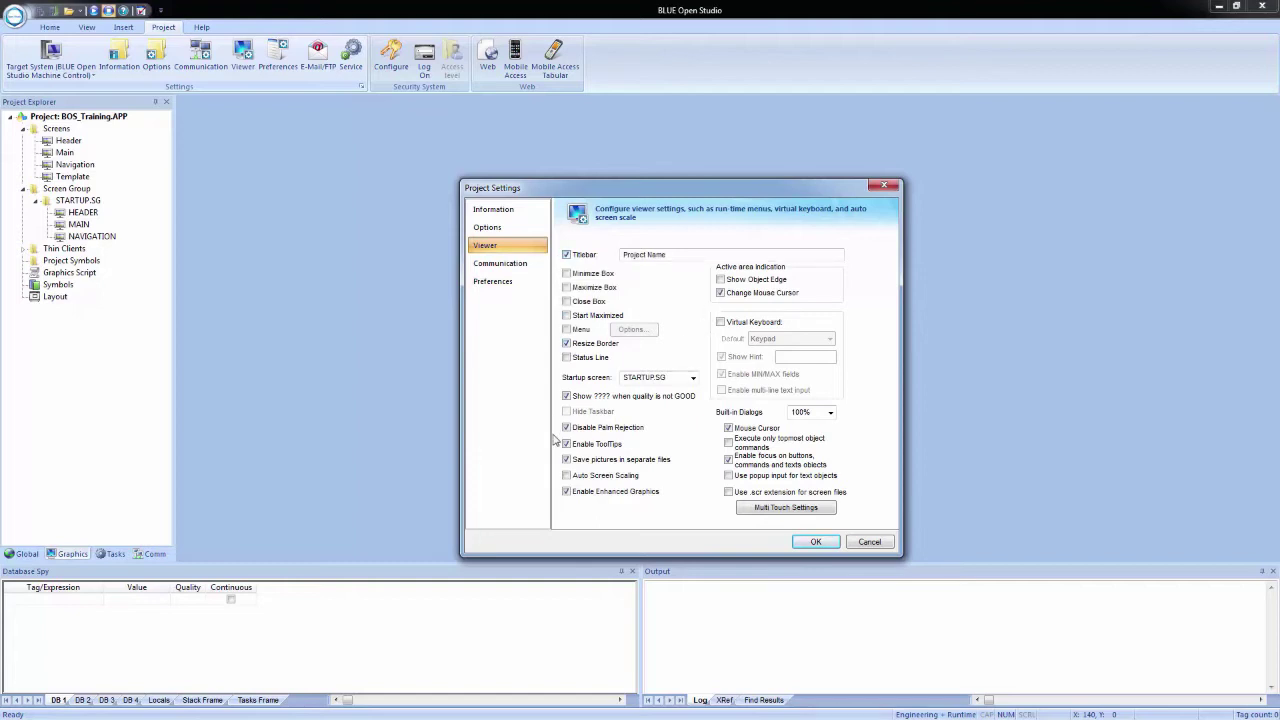
click(567, 476)
click(816, 542)
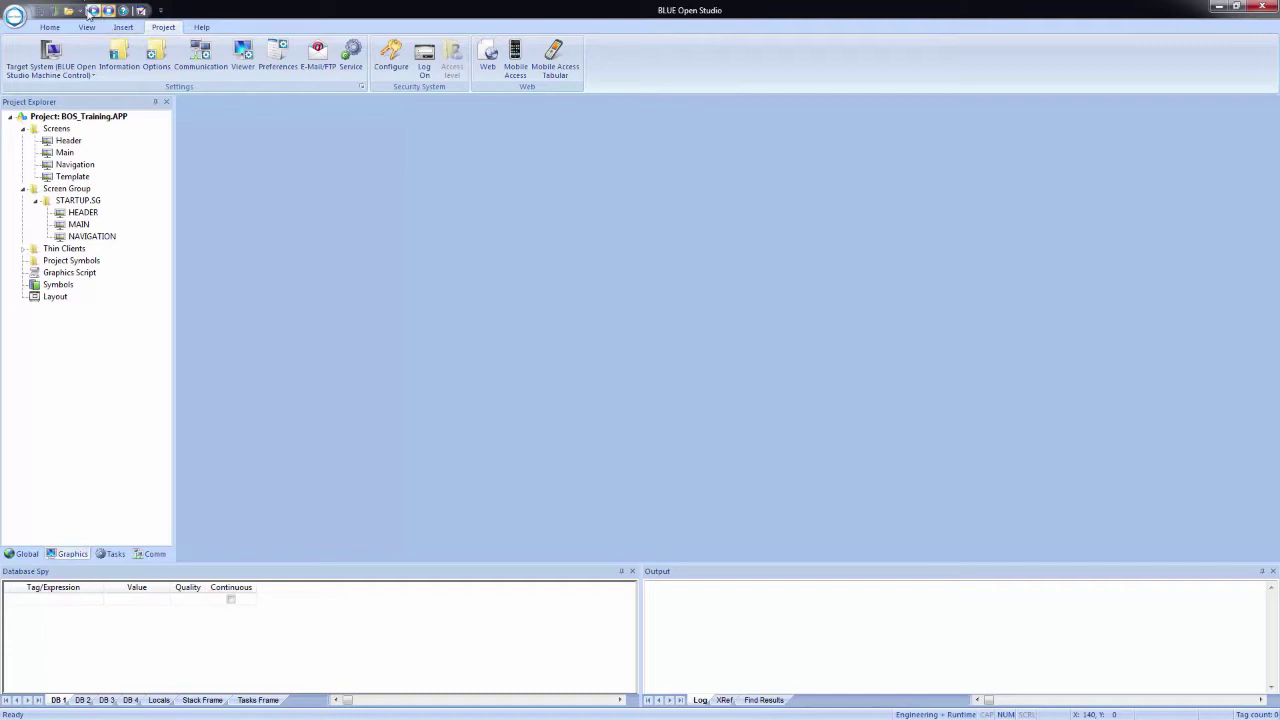
Run the project and resize its runtime window to test the automatic screen scaling
click(93, 10)
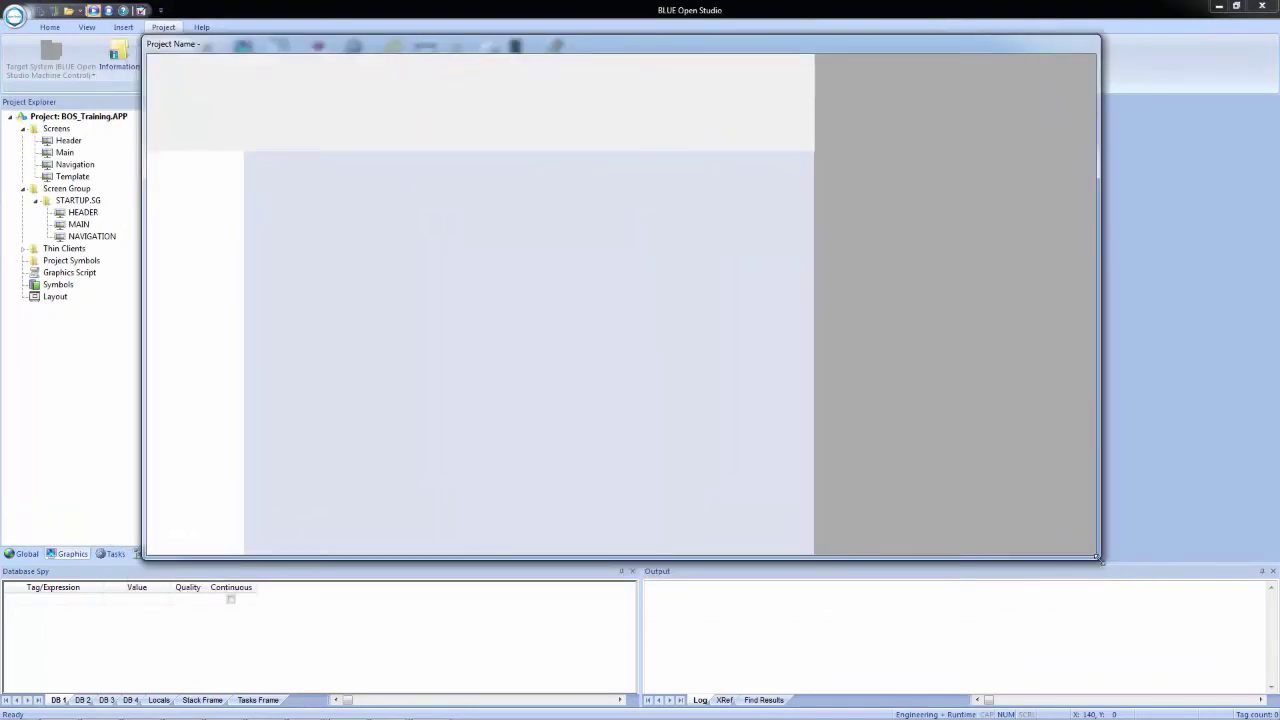
drag(1099, 558, 838, 587)
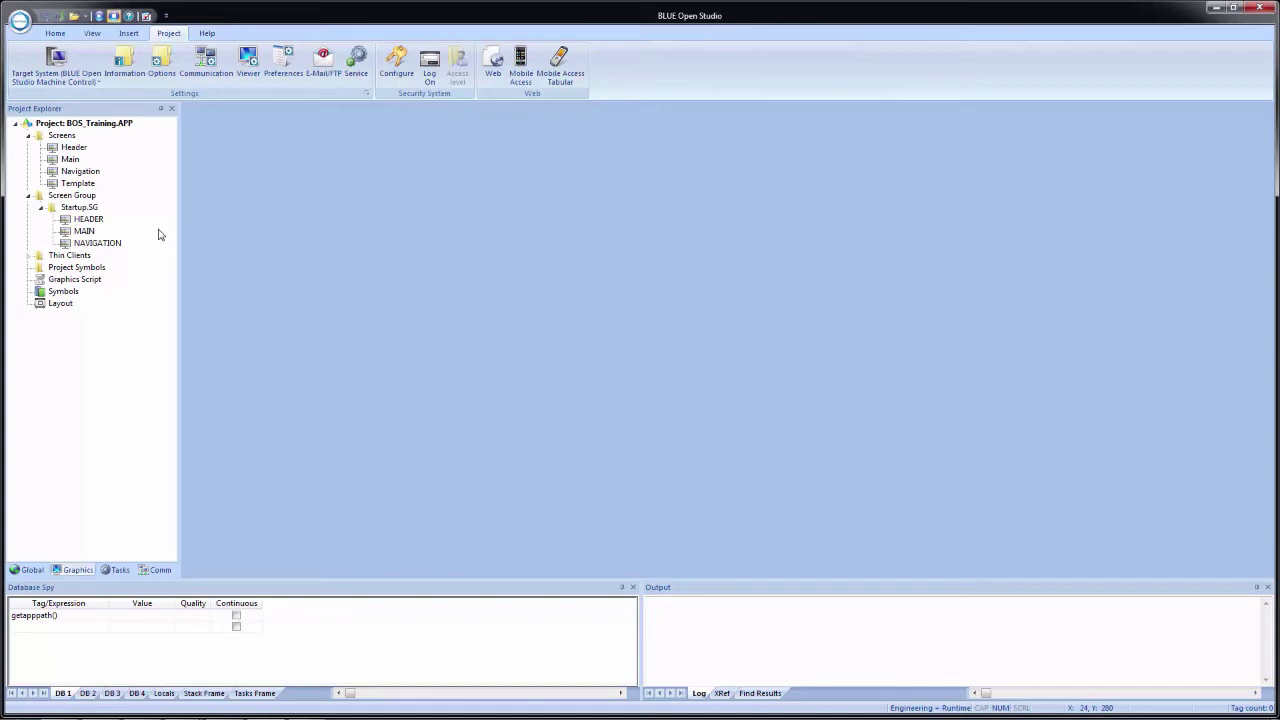
Set the MAIN screen's top and left location to 149 in its screen attributes, and close the screen with the changes saved
double_click(91, 232)
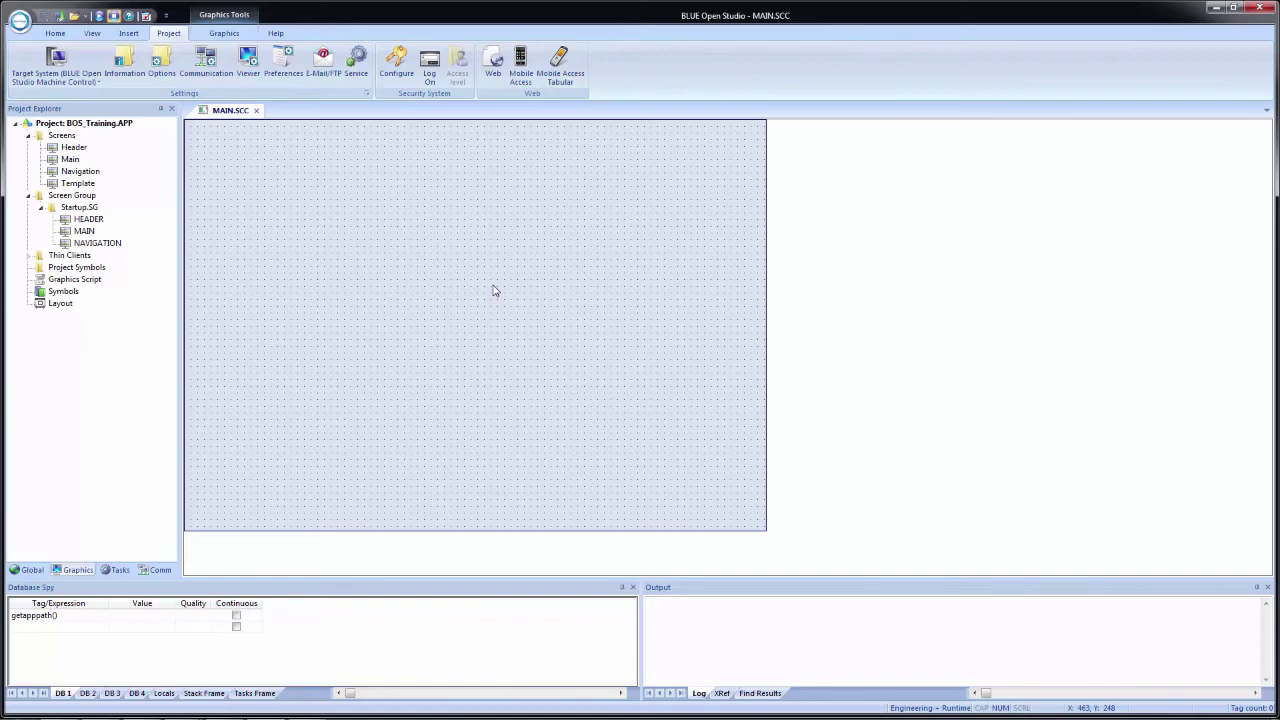
right_click(493, 290)
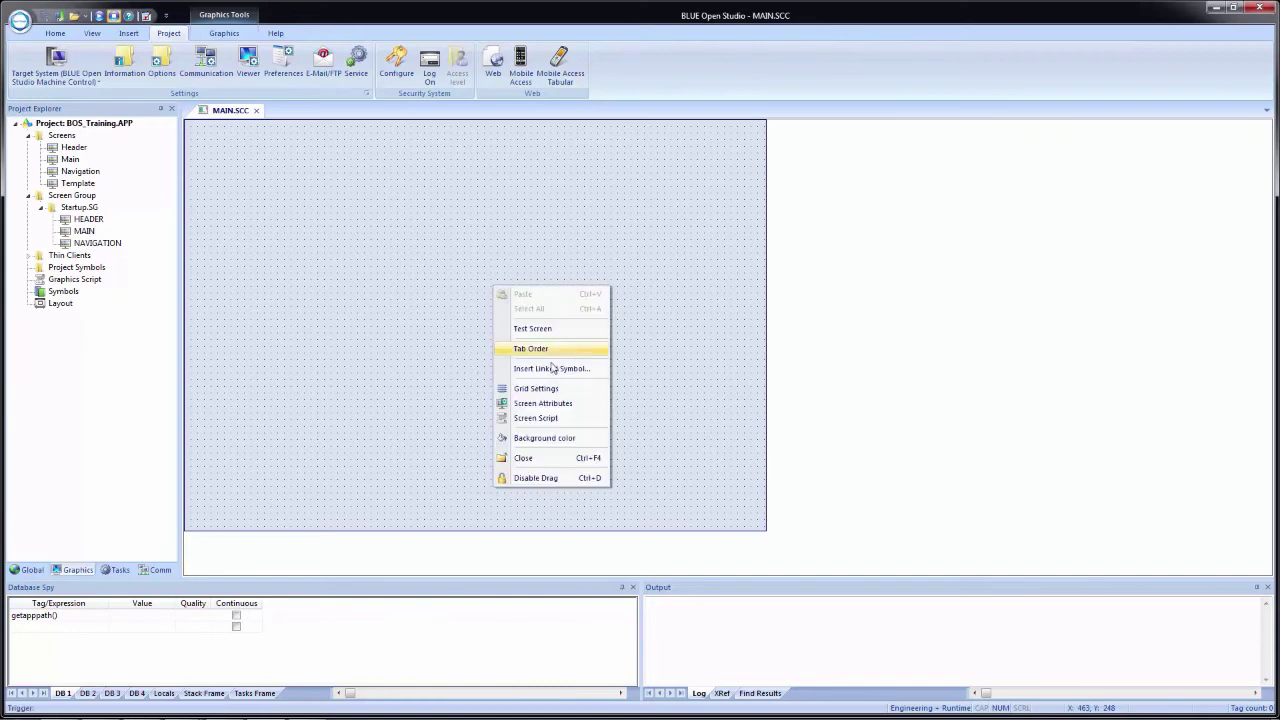
click(543, 404)
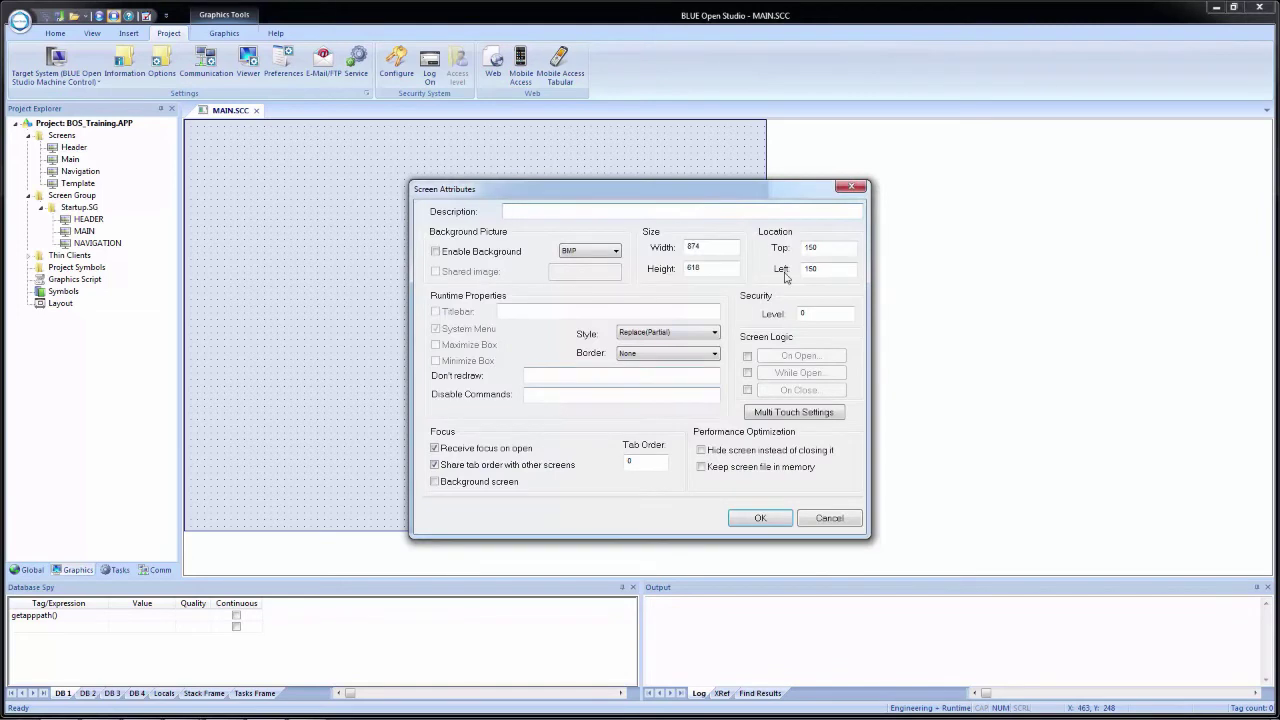
double_click(833, 249)
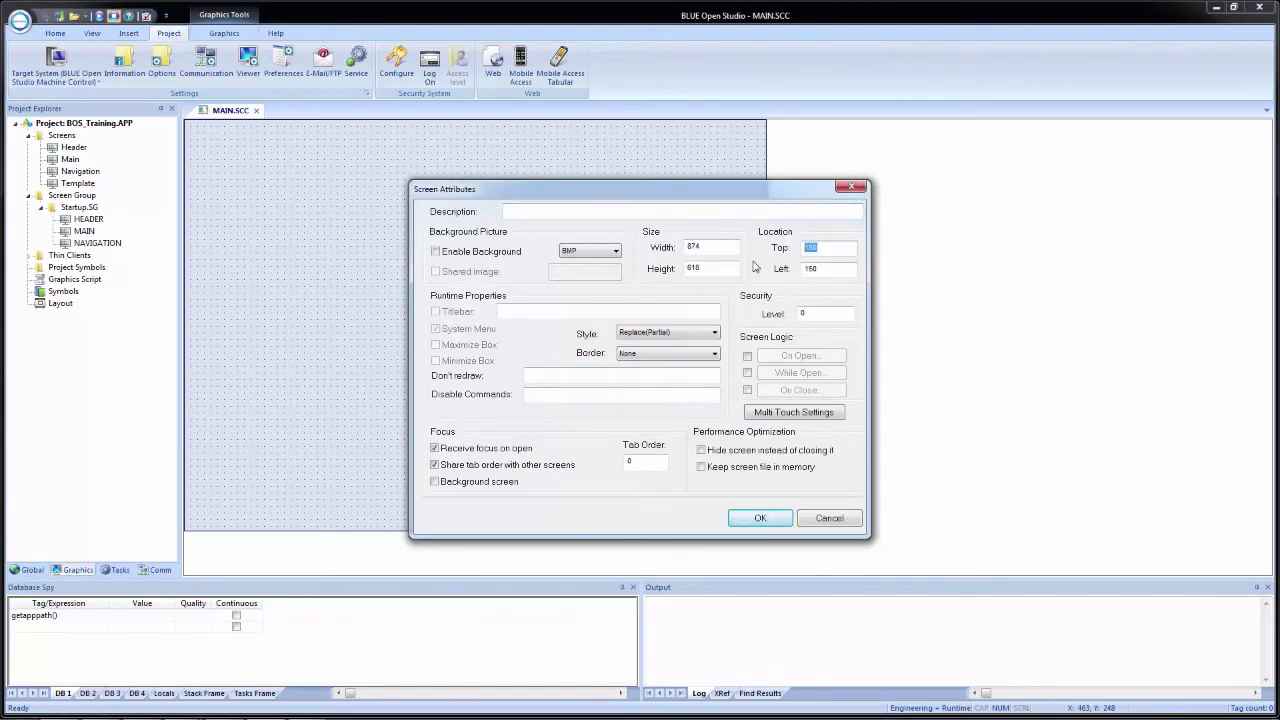
text(149)
double_click(838, 269)
text(149)
click(758, 518)
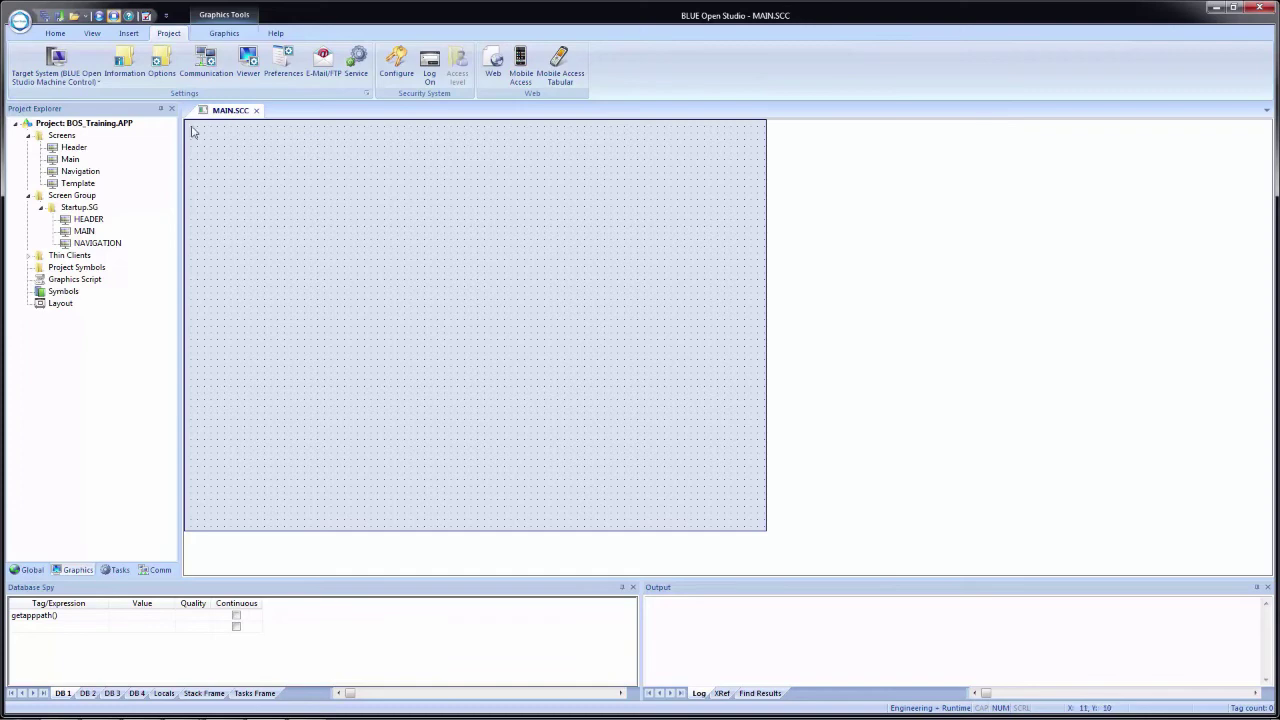
click(256, 110)
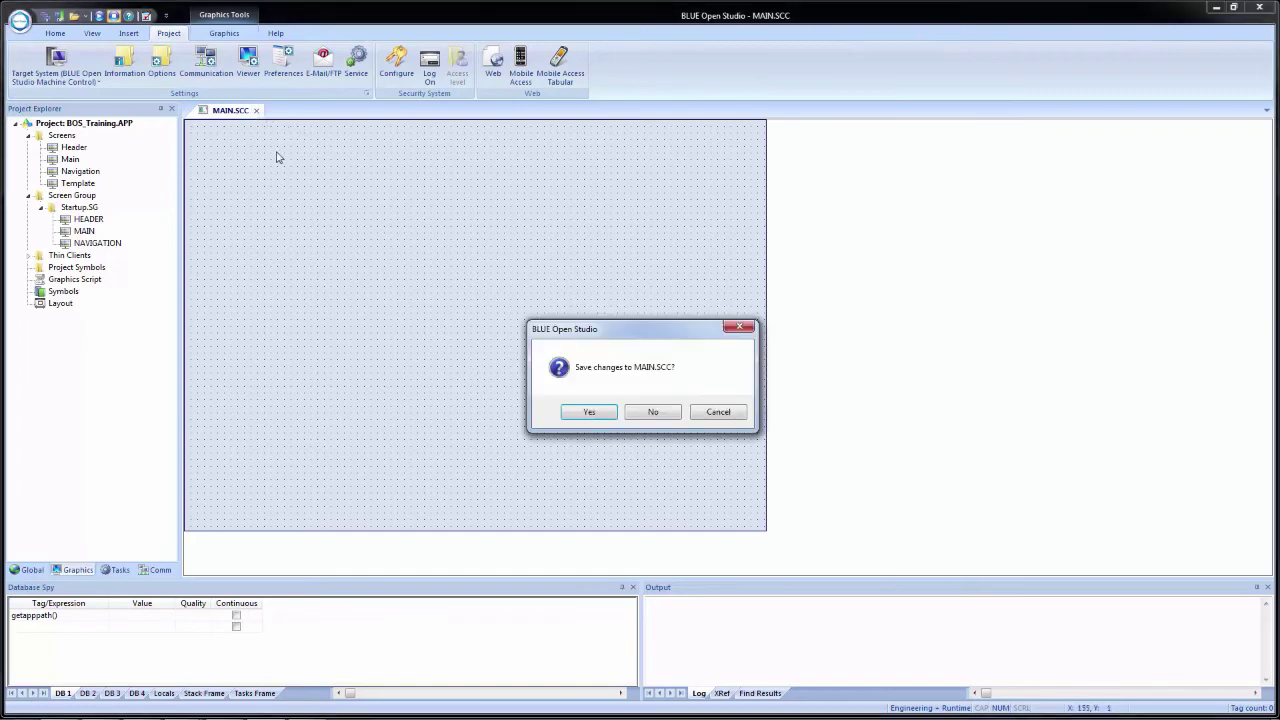
click(578, 412)
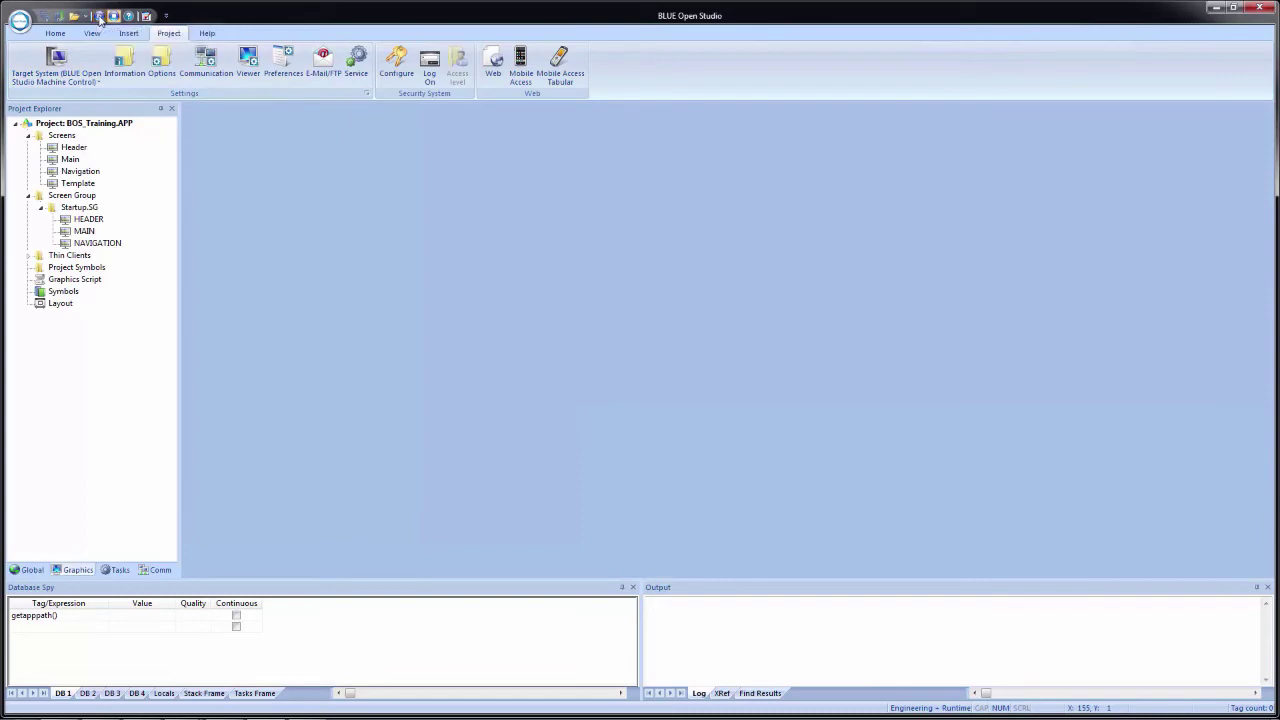
Run the project and open the screen open order settings of the Startup screen group
click(100, 17)
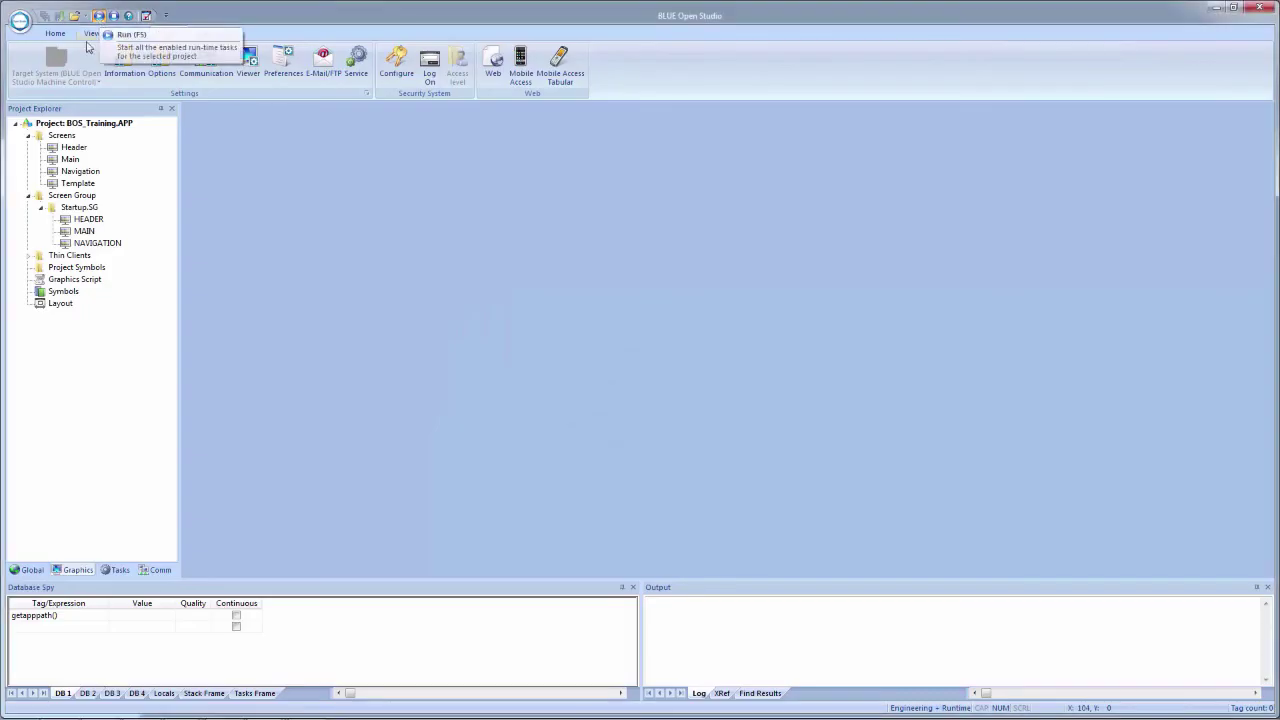
right_click(68, 208)
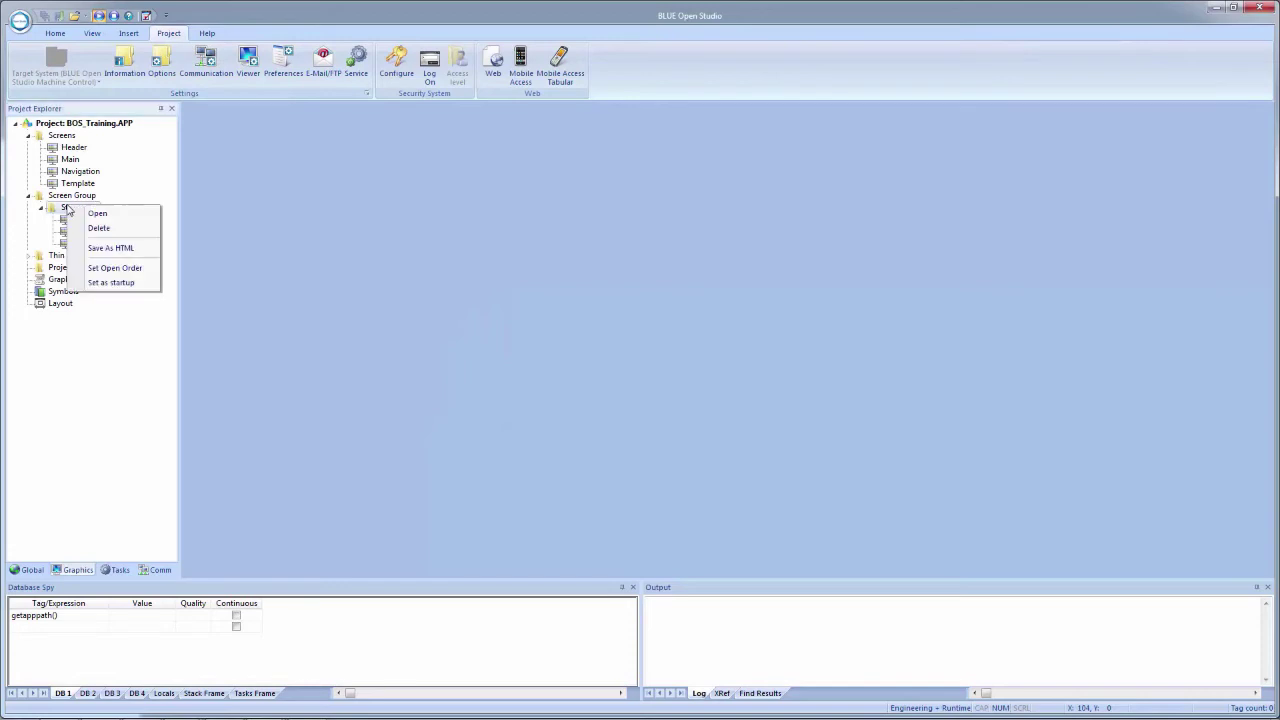
click(112, 269)
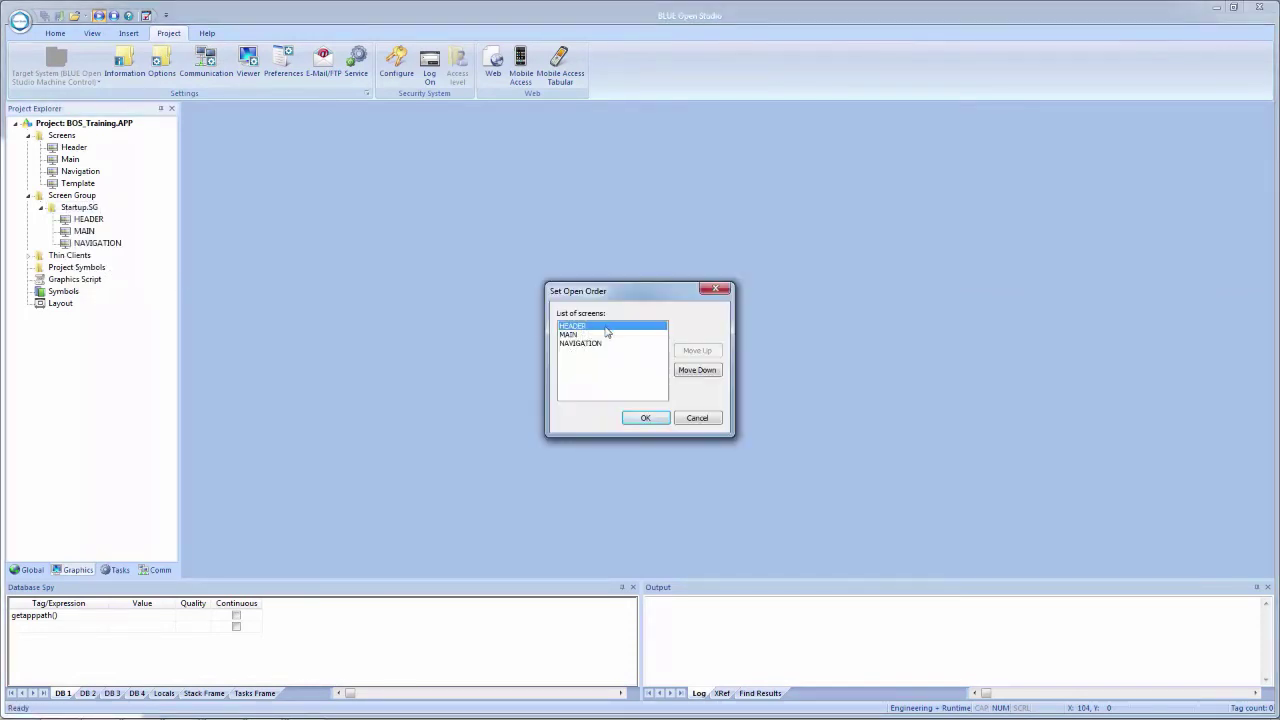